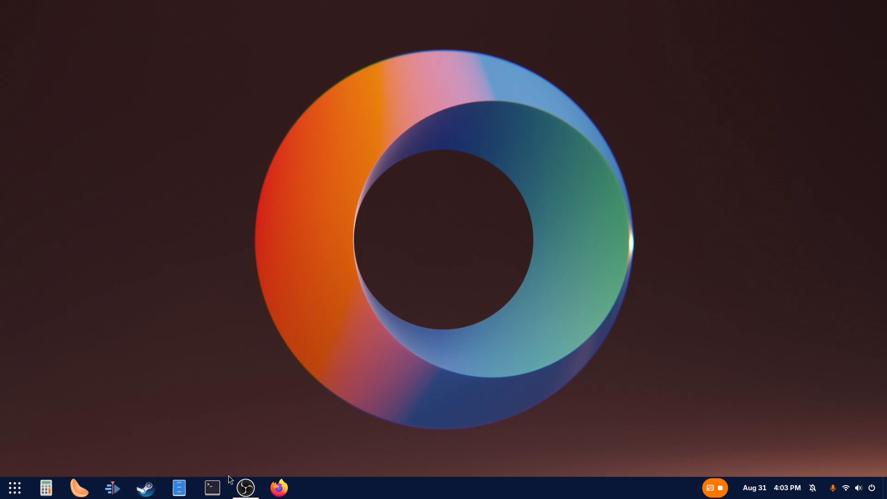
- Launch Firefox and open the Gaming with CachyOS guide from the new tab shortcuts
{"action": "mouse_move", "coordinate": [249, 491]}
{"action": "left_click", "coordinate": [14, 488]}
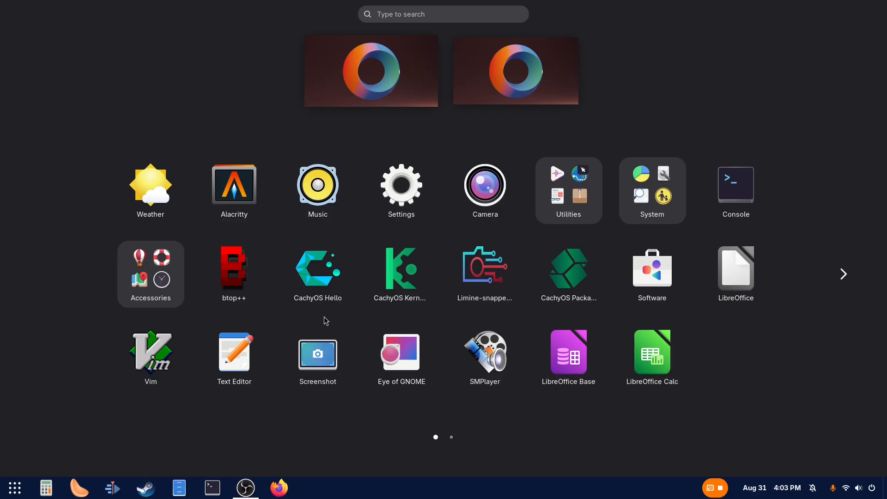
{"action": "left_click", "coordinate": [281, 493]}
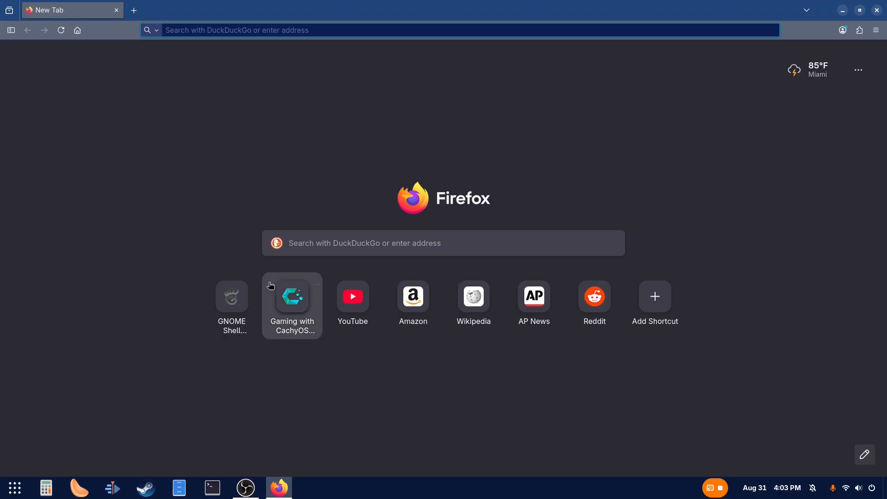
{"action": "left_click", "coordinate": [290, 291]}
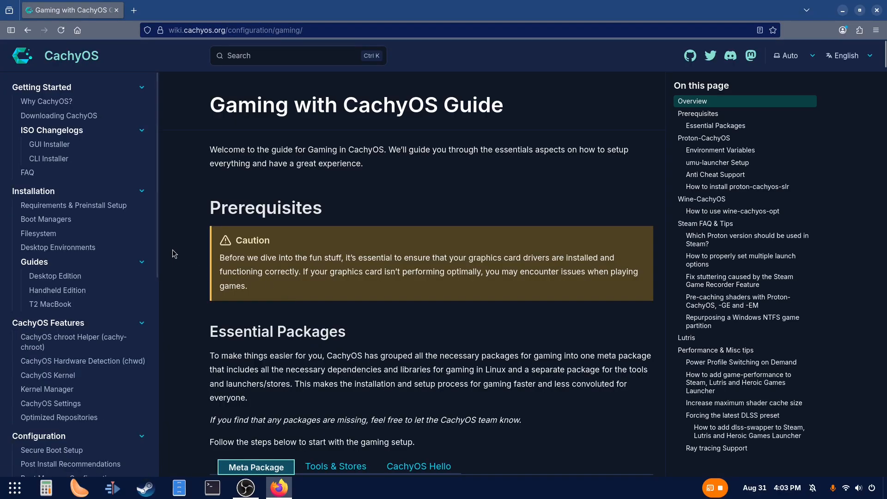
- Examine the gaming guide's Essential Packages, Proton-CachyOS and Environment Variables sections, and return to the start of the page
{"action": "scroll", "coordinate": [181, 249], "scroll_direction": "down", "scroll_amount": 2}
{"action": "scroll", "coordinate": [178, 245], "scroll_direction": "down", "scroll_amount": 3}
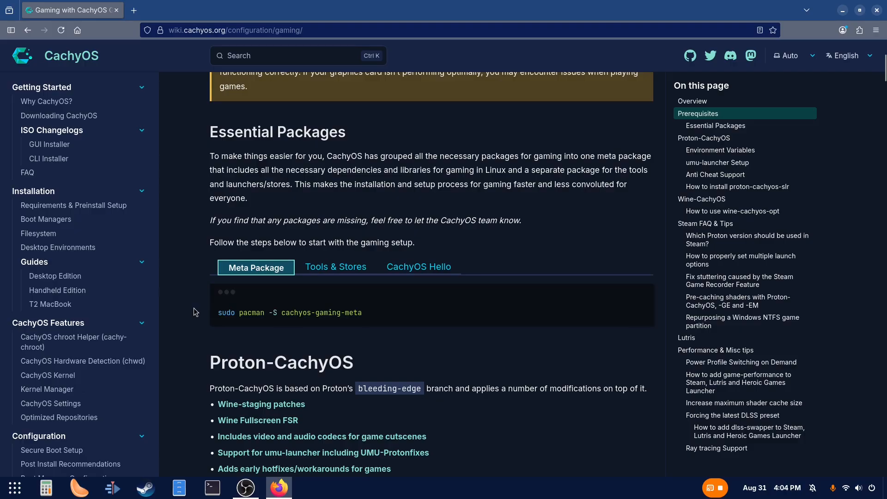
{"action": "scroll", "coordinate": [195, 312], "scroll_direction": "down", "scroll_amount": 3}
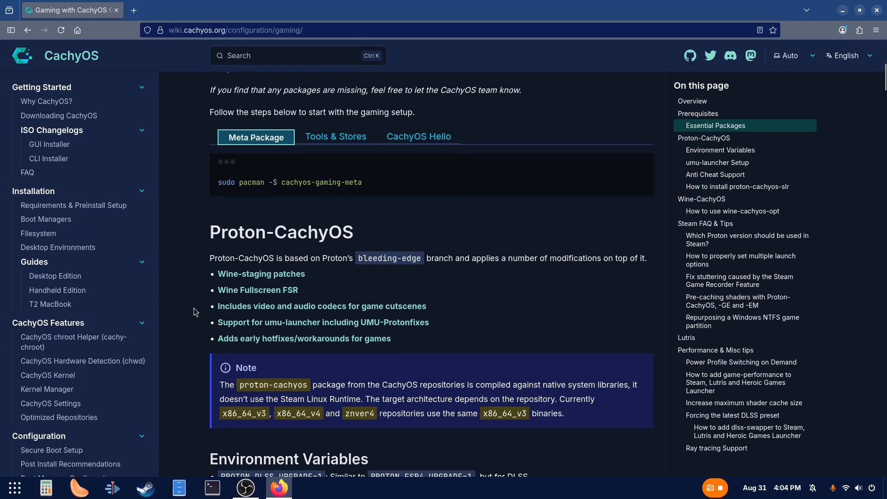
{"action": "scroll", "coordinate": [195, 312], "scroll_direction": "up", "scroll_amount": 7}
{"action": "scroll", "coordinate": [194, 311], "scroll_direction": "down", "scroll_amount": 5}
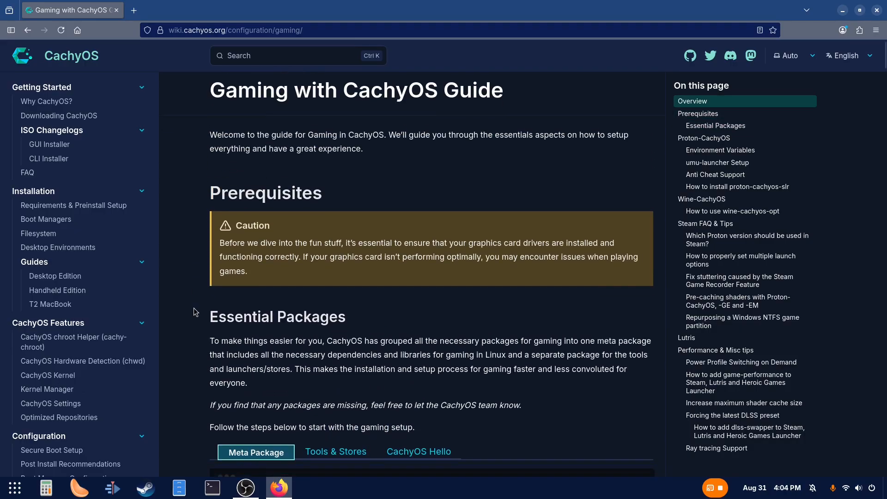
{"action": "scroll", "coordinate": [194, 312], "scroll_direction": "down", "scroll_amount": 5}
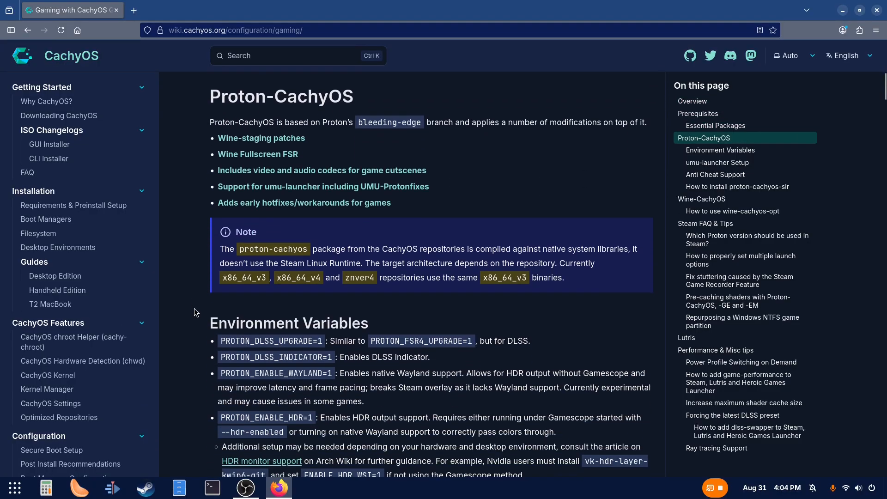
{"action": "scroll", "coordinate": [194, 312], "scroll_direction": "down", "scroll_amount": 3}
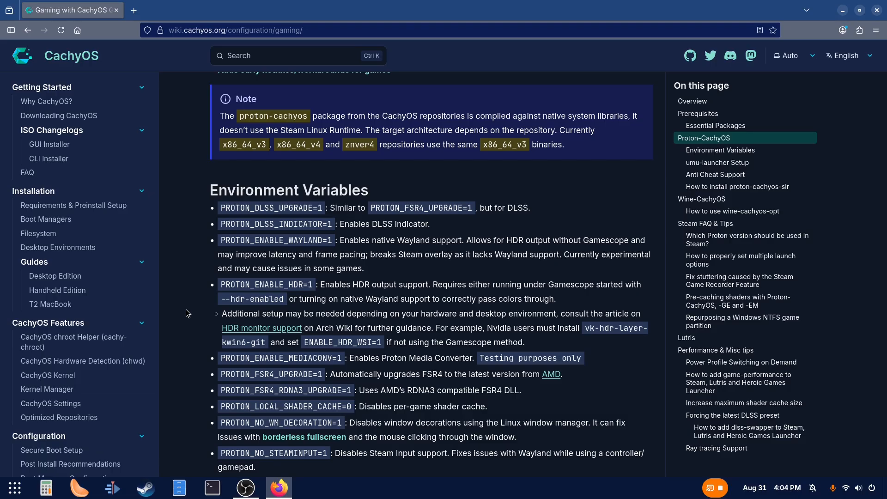
{"action": "scroll", "coordinate": [187, 313], "scroll_direction": "down", "scroll_amount": 4}
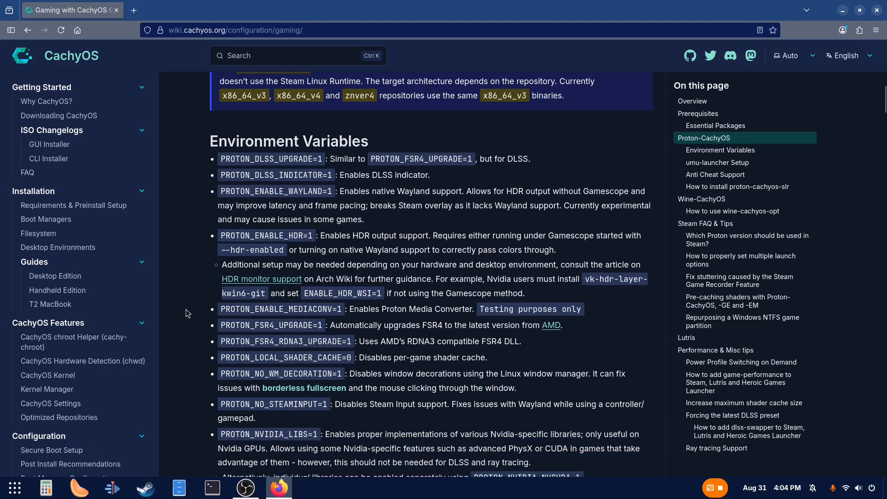
{"action": "key", "text": "Home"}
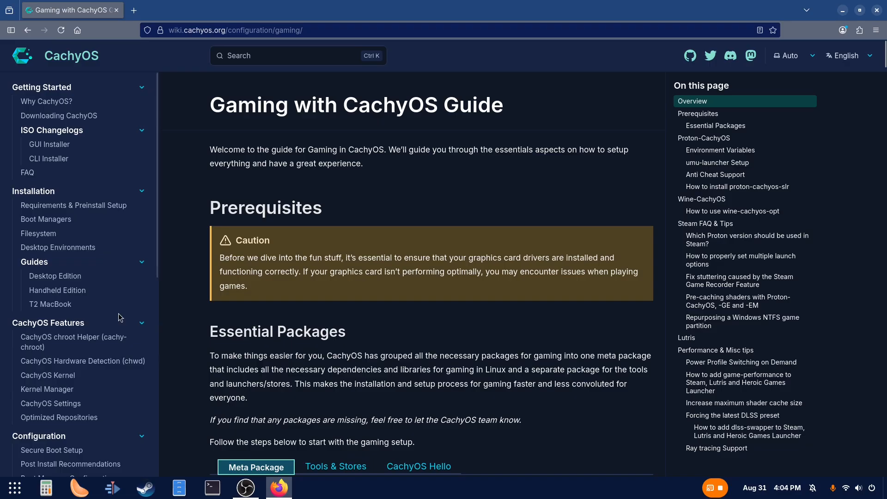
- Open the wiki's Post Install Recommendations page and find the Configure Wi-Fi Regulatory Domain section
{"action": "scroll", "coordinate": [103, 317], "scroll_direction": "down", "scroll_amount": 3}
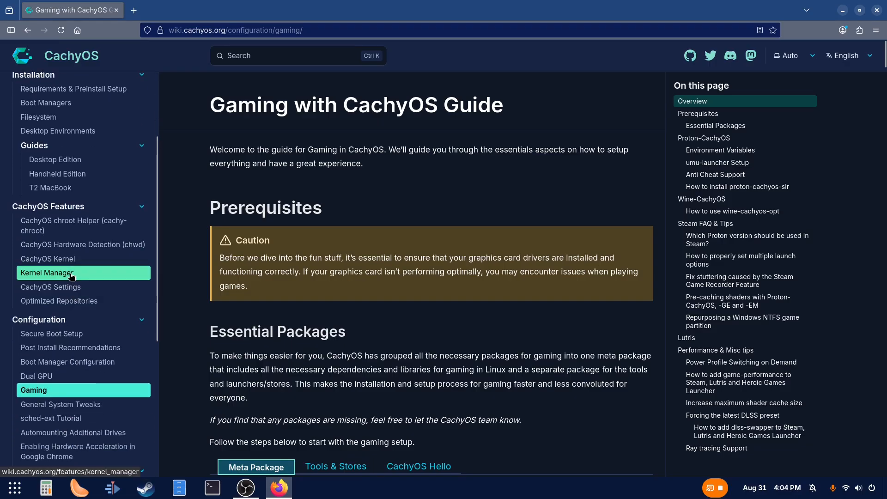
{"action": "left_click", "coordinate": [52, 351]}
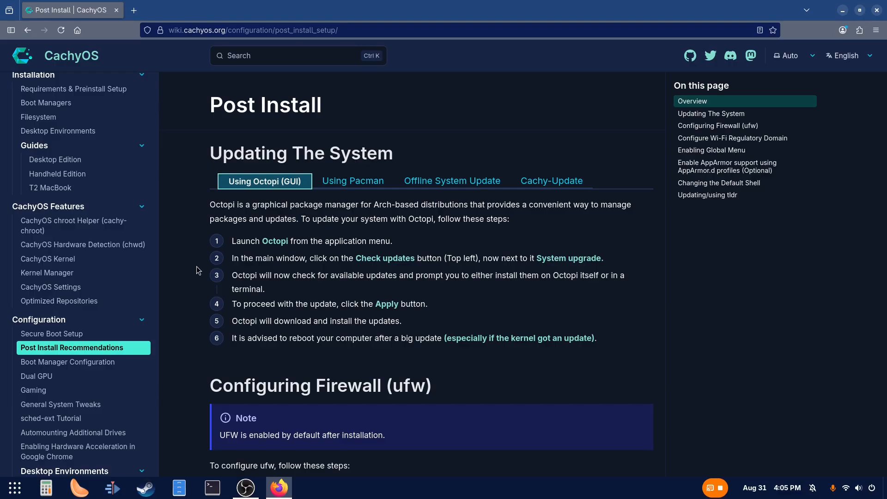
{"action": "scroll", "coordinate": [196, 267], "scroll_direction": "down", "scroll_amount": 2}
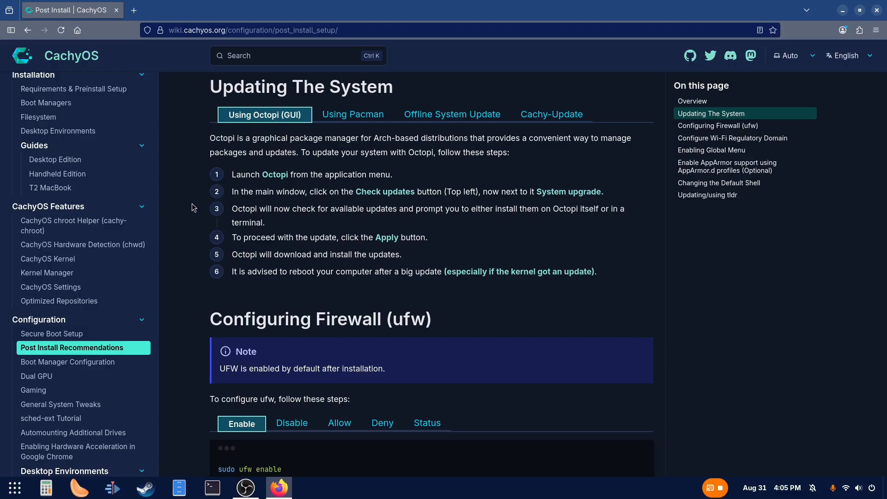
{"action": "scroll", "coordinate": [193, 203], "scroll_direction": "down", "scroll_amount": 5}
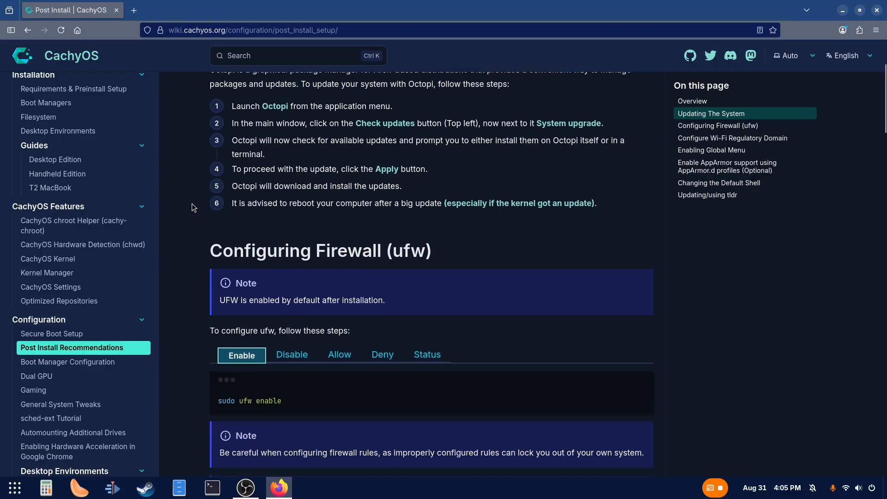
{"action": "scroll", "coordinate": [192, 204], "scroll_direction": "down", "scroll_amount": 5}
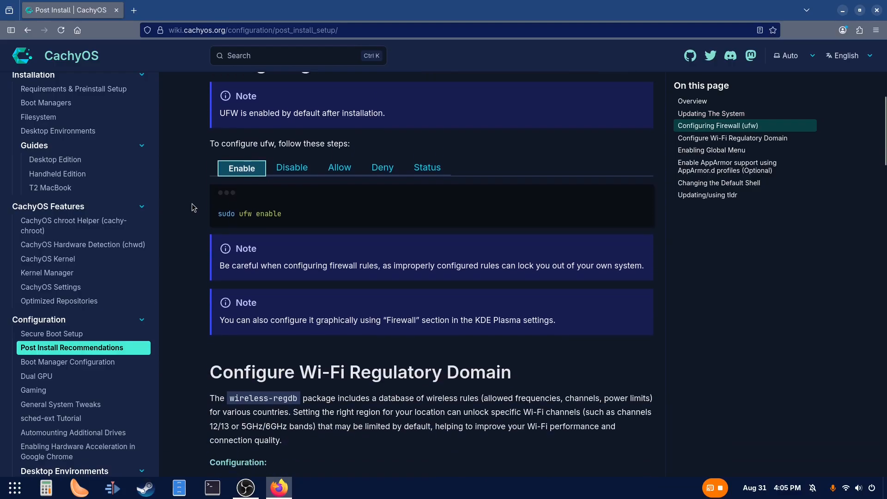
{"action": "scroll", "coordinate": [192, 204], "scroll_direction": "down", "scroll_amount": 10}
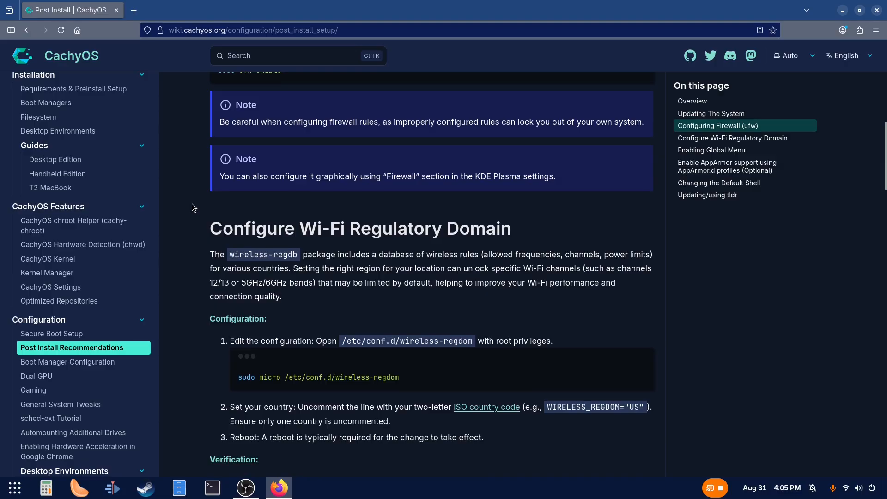
{"action": "scroll", "coordinate": [192, 204], "scroll_direction": "up", "scroll_amount": 2}
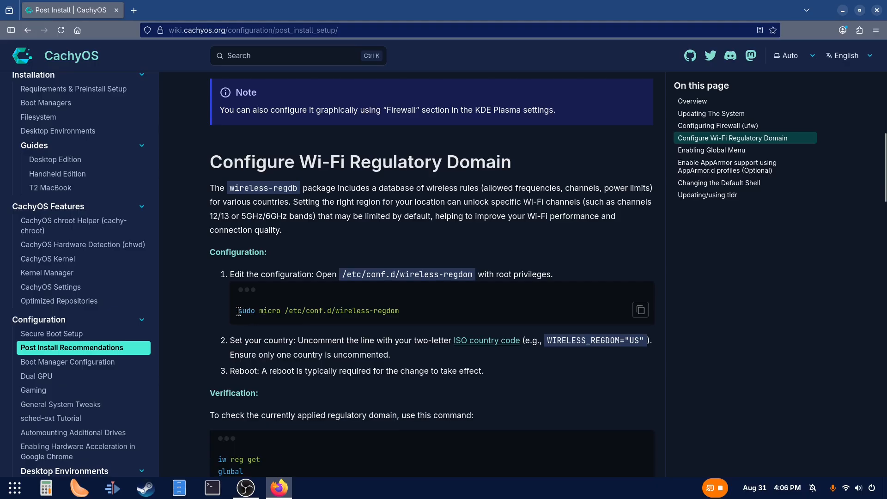
- Copy the command sudo micro /etc/conf.d/wireless-regdom from the guide and run it in the terminal, authorizing with the account password
{"action": "left_click_drag", "start_coordinate": [237, 311], "coordinate": [405, 318]}
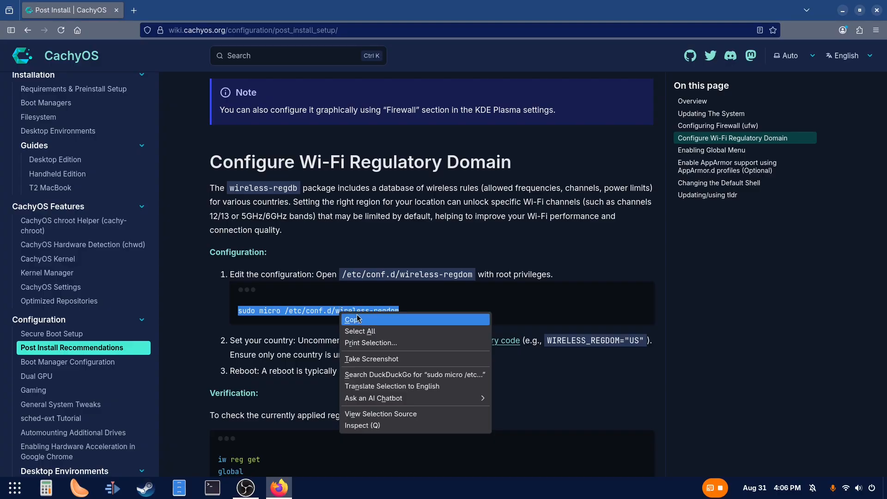
{"action": "left_click", "coordinate": [359, 320]}
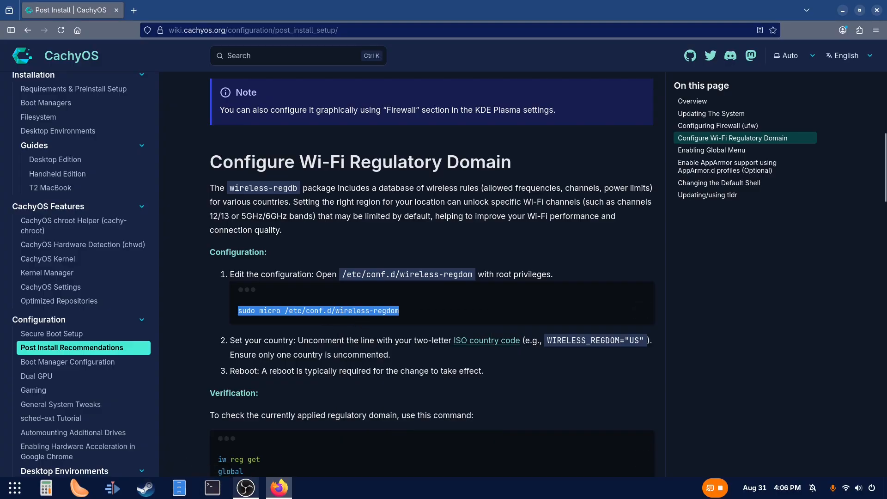
{"action": "left_click", "coordinate": [212, 487]}
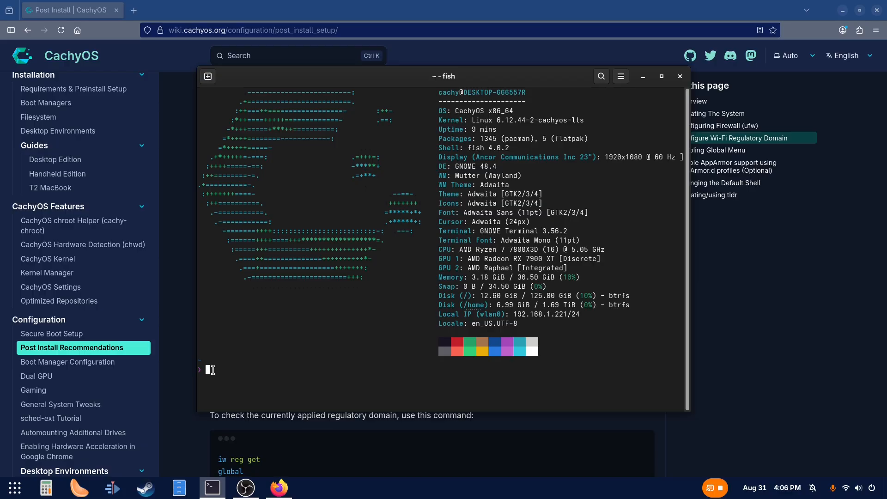
{"action": "right_click", "coordinate": [213, 371]}
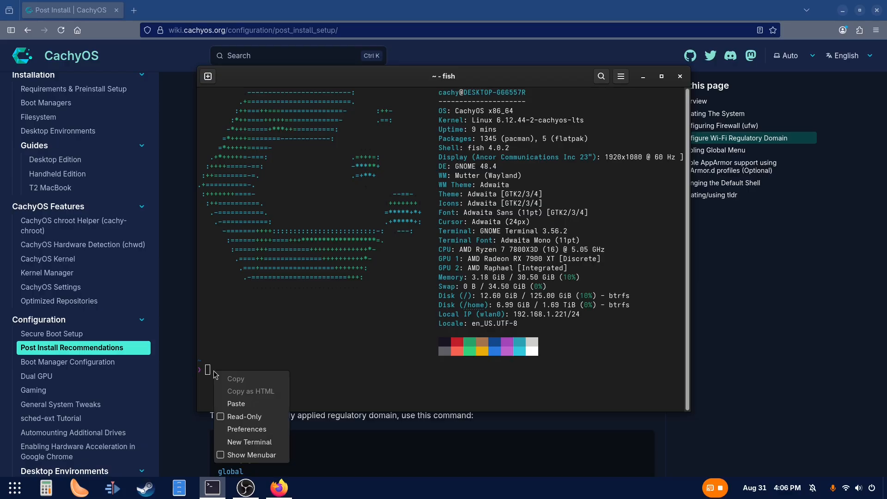
{"action": "left_click", "coordinate": [236, 404]}
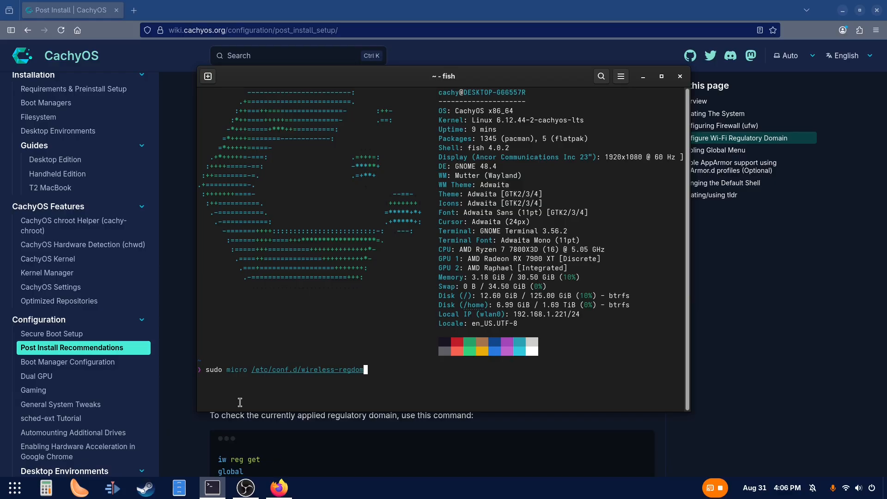
{"action": "key", "text": "Return"}
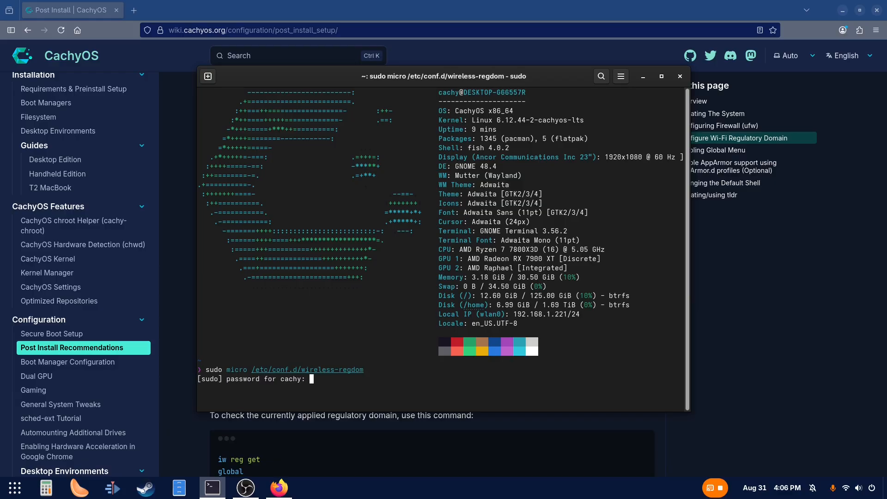
{"action": "key", "text": "Return"}
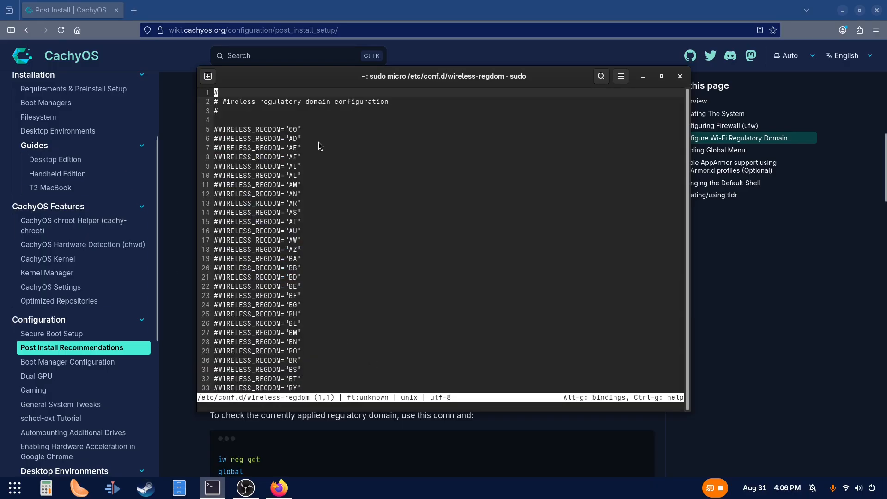
- Examine the WIRELESS_REGDOM country entries through the end of the wireless-regdom file to check which line is uncommented
{"action": "scroll", "coordinate": [306, 180], "scroll_direction": "down", "scroll_amount": 1}
{"action": "scroll", "coordinate": [306, 180], "scroll_direction": "down", "scroll_amount": 10}
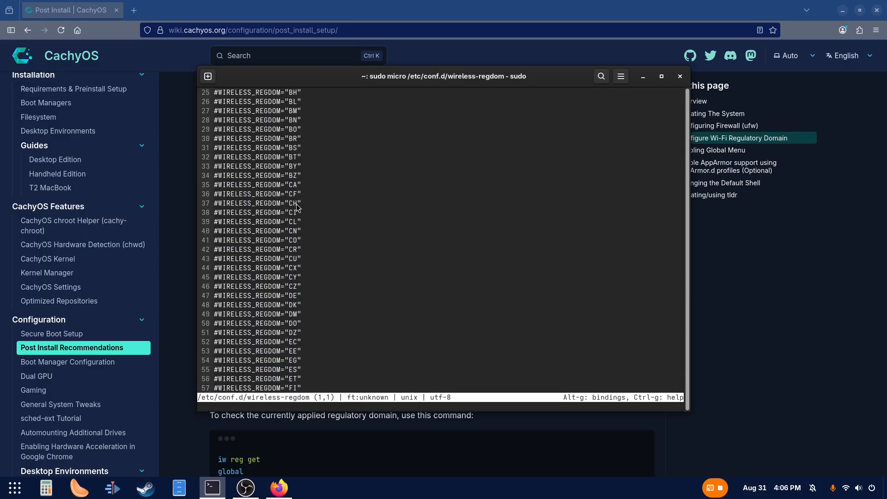
{"action": "scroll", "coordinate": [283, 239], "scroll_direction": "down", "scroll_amount": 3}
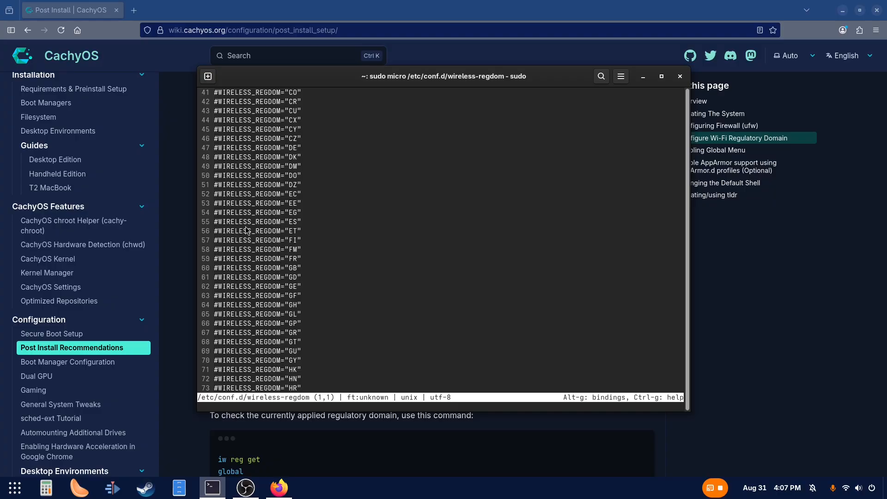
{"action": "scroll", "coordinate": [248, 231], "scroll_direction": "down", "scroll_amount": 5}
{"action": "scroll", "coordinate": [249, 233], "scroll_direction": "down", "scroll_amount": 3}
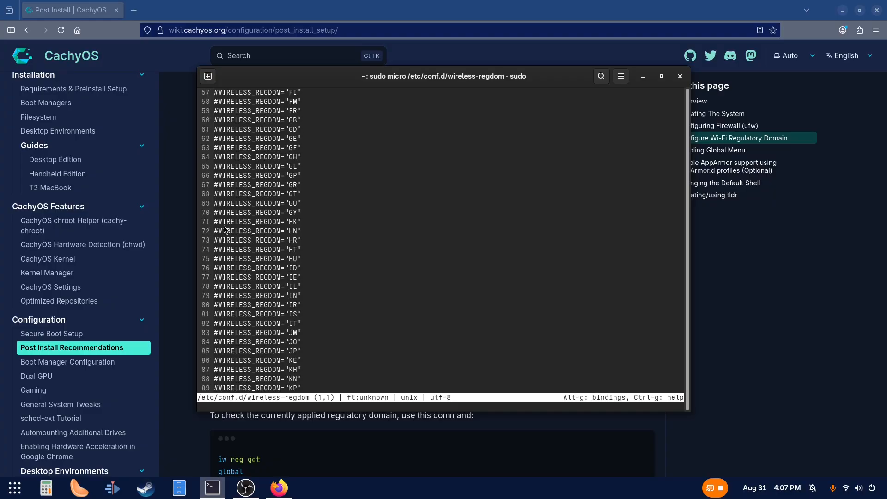
{"action": "scroll", "coordinate": [250, 234], "scroll_direction": "down", "scroll_amount": 11}
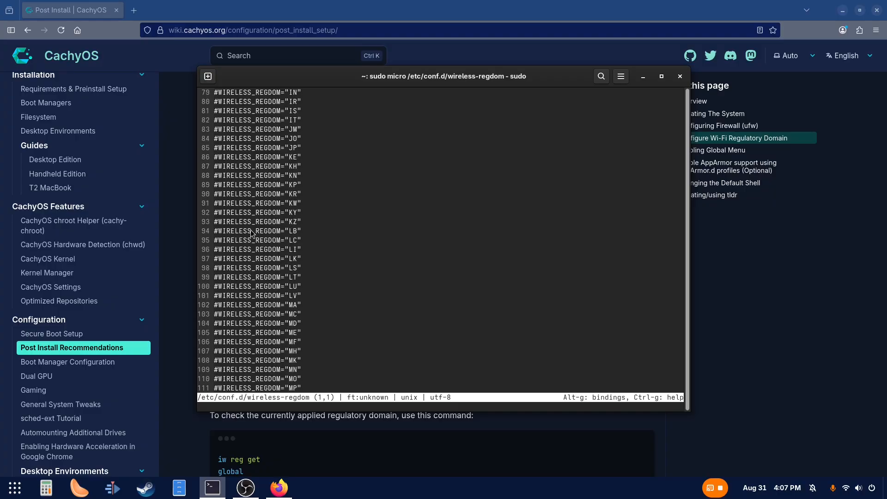
{"action": "scroll", "coordinate": [263, 235], "scroll_direction": "down", "scroll_amount": 9}
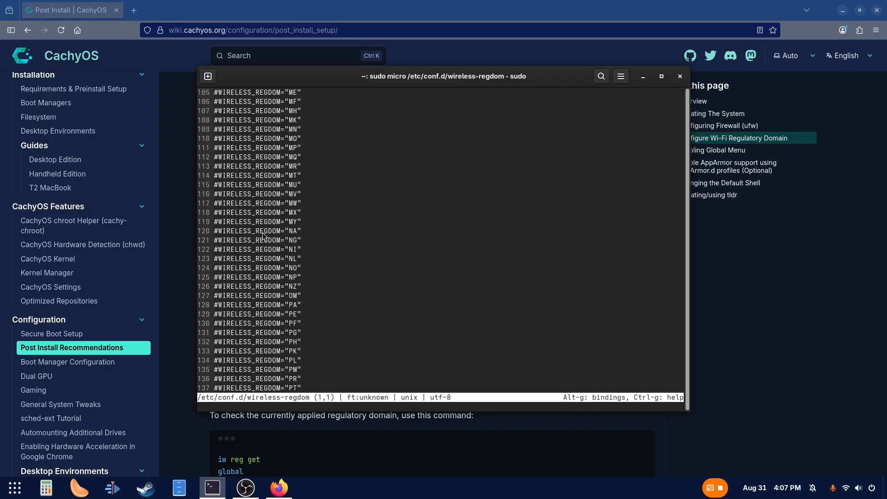
{"action": "scroll", "coordinate": [263, 235], "scroll_direction": "down", "scroll_amount": 4}
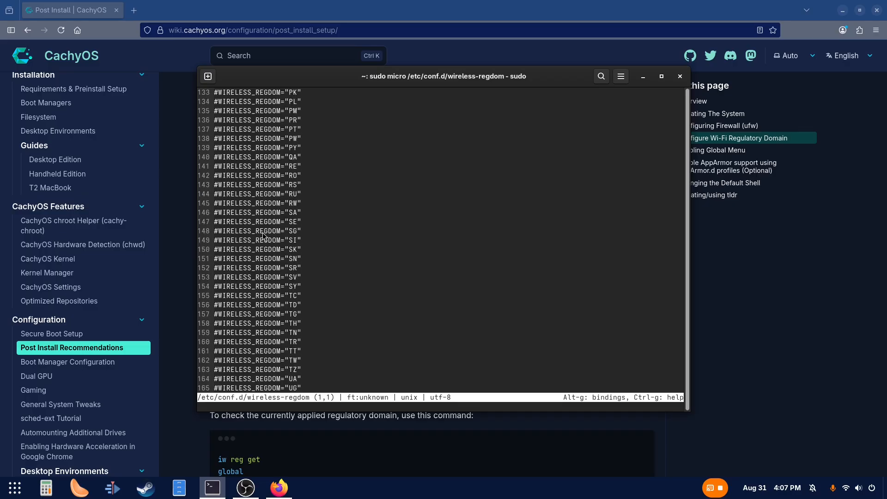
{"action": "scroll", "coordinate": [264, 235], "scroll_direction": "down", "scroll_amount": 1}
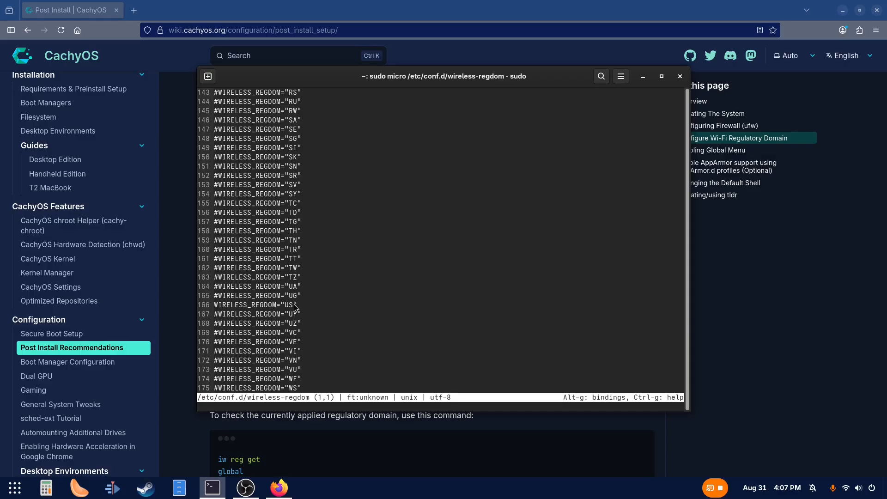
{"action": "scroll", "coordinate": [298, 307], "scroll_direction": "down", "scroll_amount": 1}
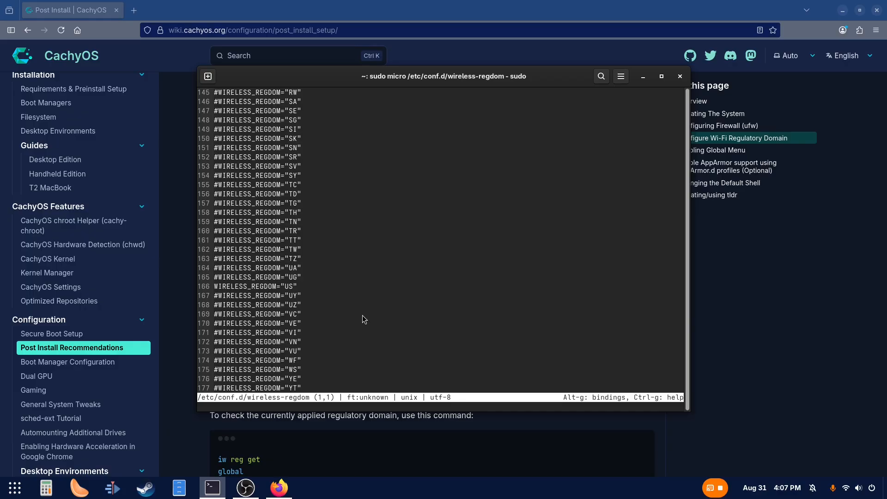
{"action": "scroll", "coordinate": [363, 318], "scroll_direction": "down", "scroll_amount": 4}
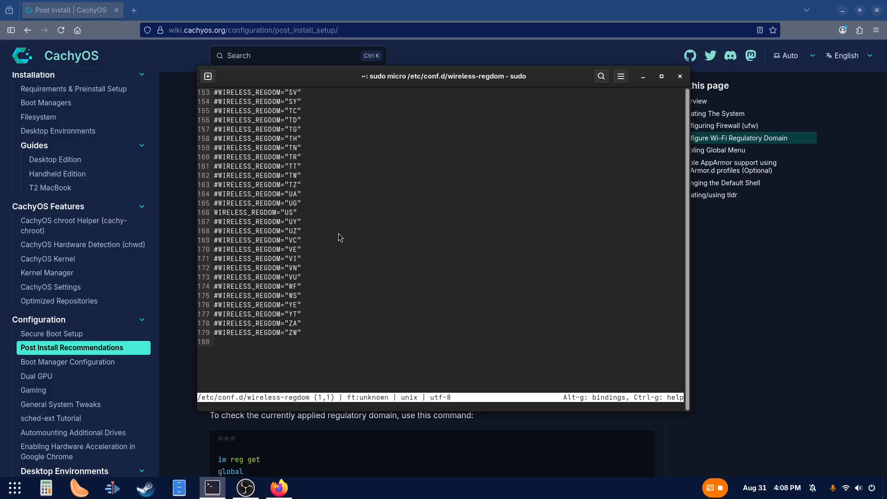
{"action": "left_click", "coordinate": [680, 77]}
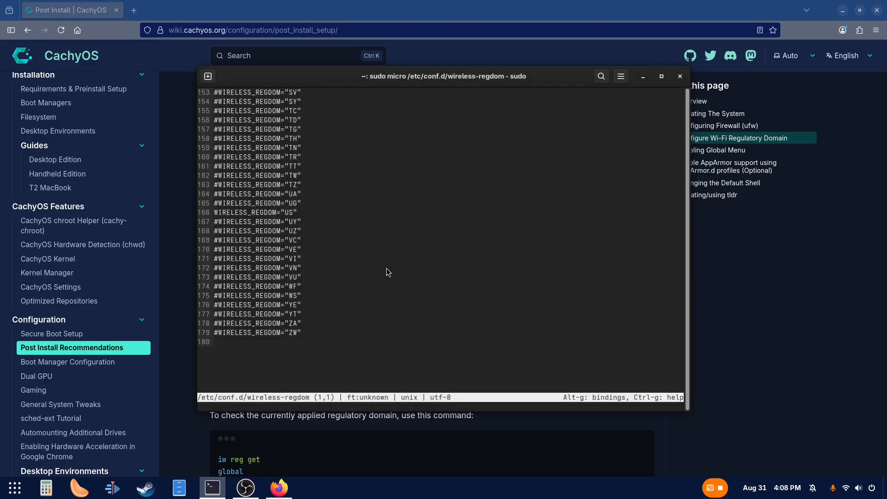
{"action": "left_click", "coordinate": [386, 268]}
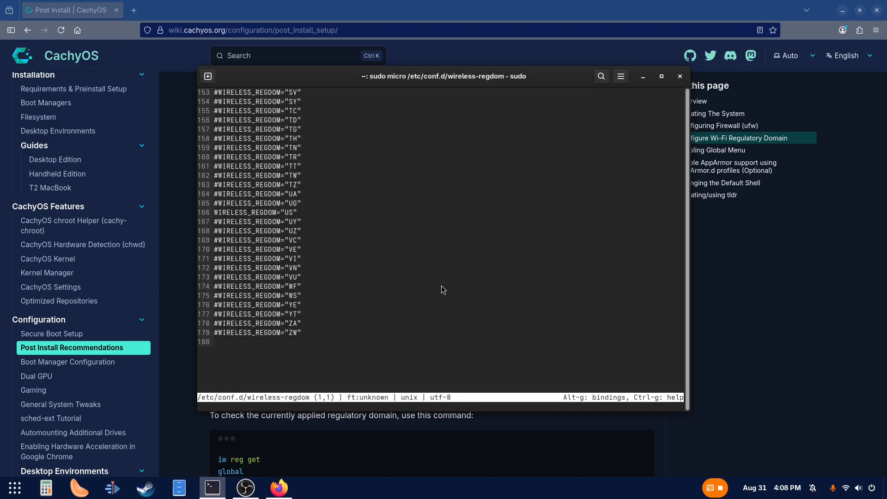
- Quit the micro editor without editing the wireless-regdom file and close the terminal window
{"action": "key", "text": "ctrl+q"}
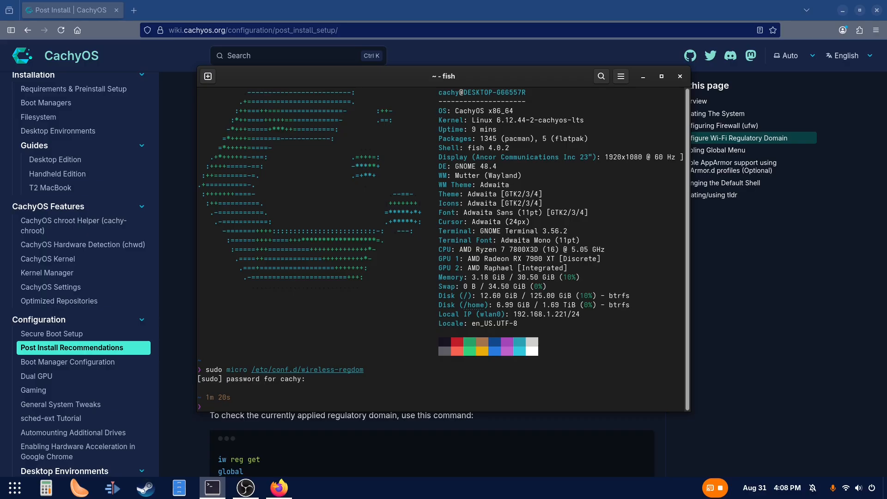
{"action": "left_click", "coordinate": [679, 77]}
- Examine the Post Install page's Verification, Global Menu, AppArmor, Default Shell and tldr sections, and return to the start of the page
{"action": "scroll", "coordinate": [181, 273], "scroll_direction": "down", "scroll_amount": 3}
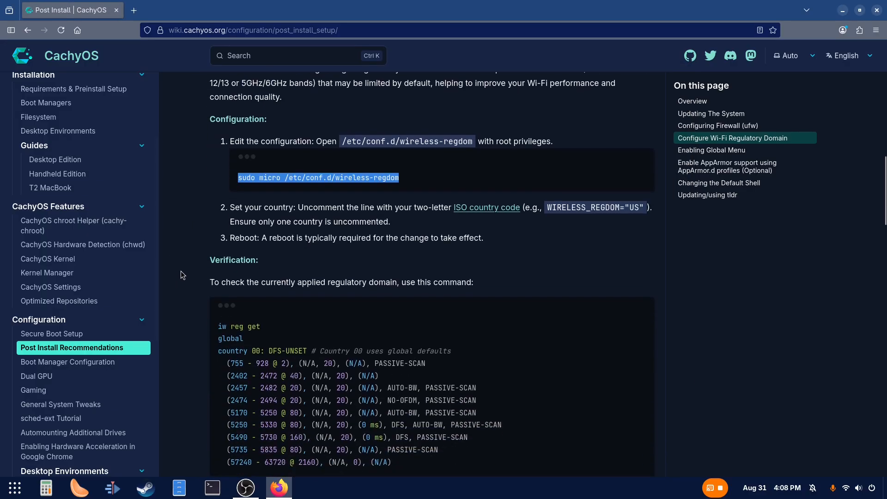
{"action": "scroll", "coordinate": [181, 274], "scroll_direction": "down", "scroll_amount": 3}
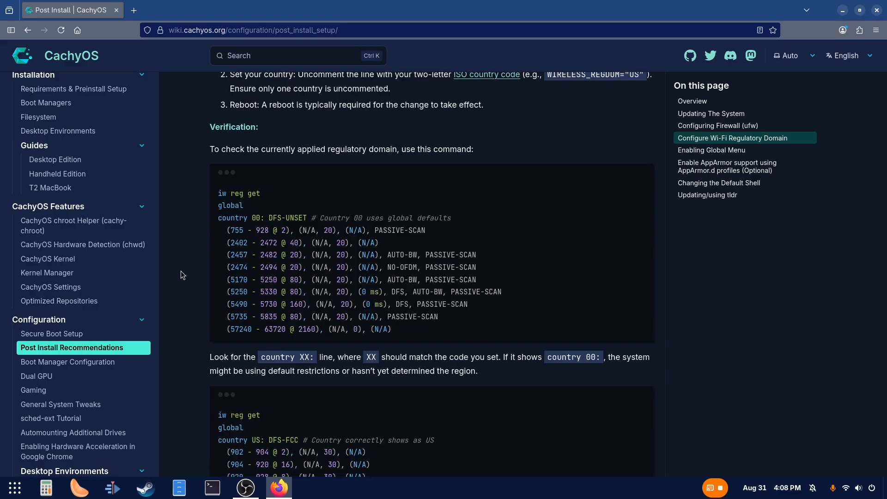
{"action": "scroll", "coordinate": [181, 271], "scroll_direction": "down", "scroll_amount": 4}
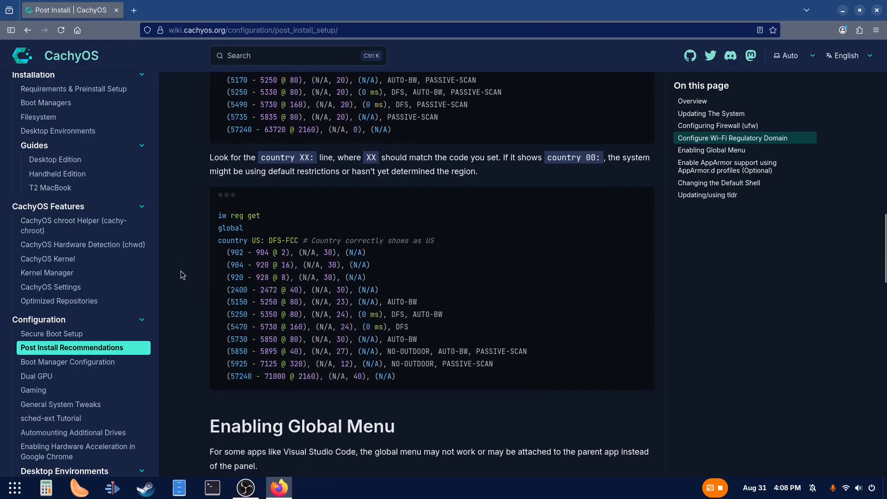
{"action": "scroll", "coordinate": [181, 272], "scroll_direction": "down", "scroll_amount": 3}
{"action": "scroll", "coordinate": [181, 271], "scroll_direction": "down", "scroll_amount": 3}
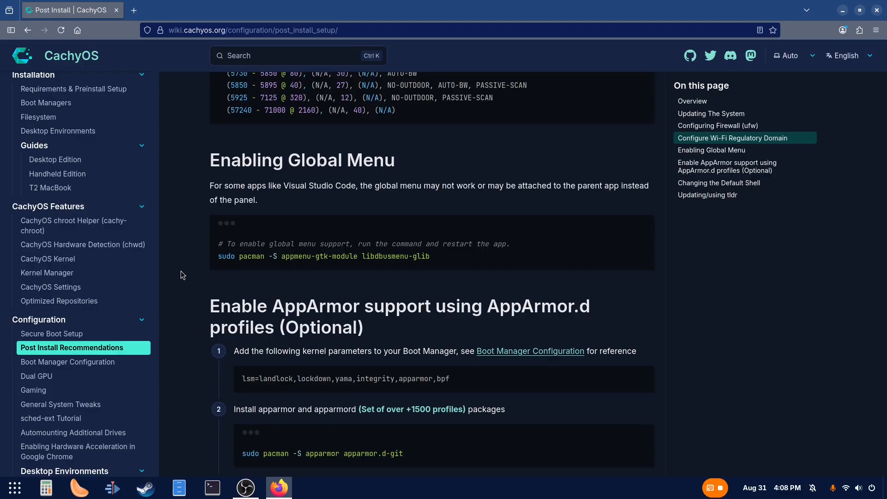
{"action": "scroll", "coordinate": [181, 271], "scroll_direction": "down", "scroll_amount": 6}
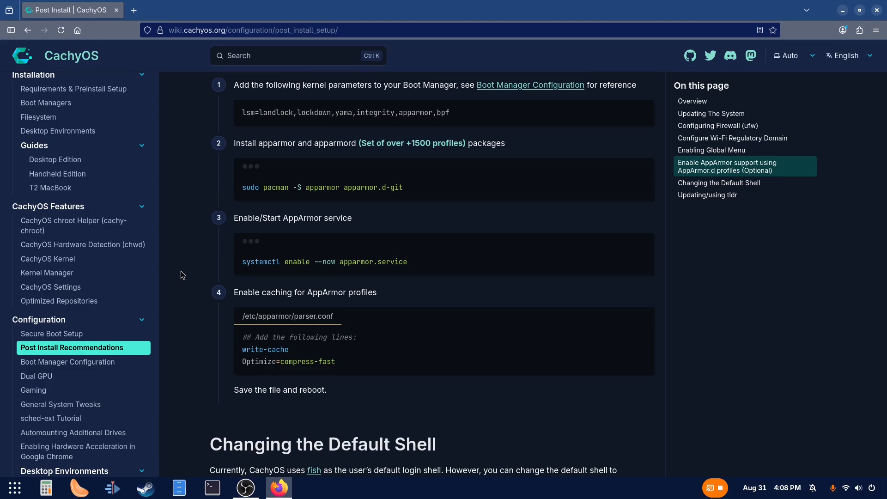
{"action": "scroll", "coordinate": [181, 271], "scroll_direction": "down", "scroll_amount": 2}
{"action": "scroll", "coordinate": [181, 271], "scroll_direction": "down", "scroll_amount": 4}
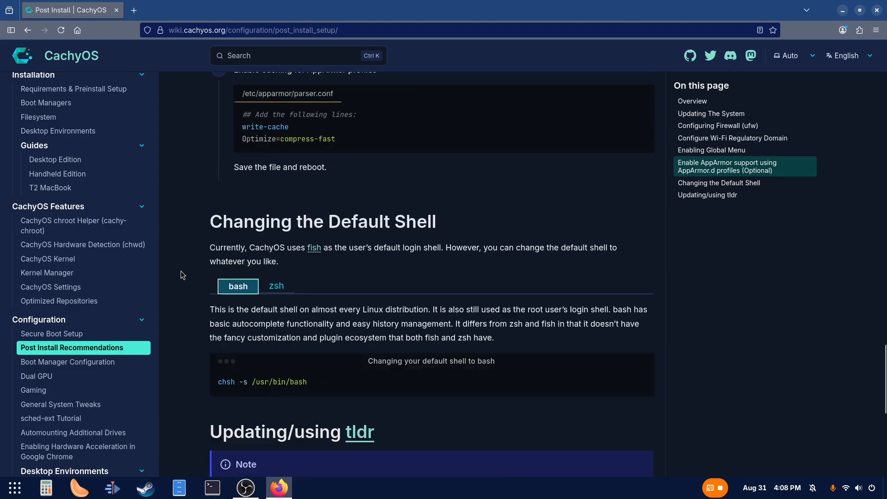
{"action": "scroll", "coordinate": [181, 271], "scroll_direction": "up", "scroll_amount": 9}
{"action": "scroll", "coordinate": [182, 270], "scroll_direction": "down", "scroll_amount": 13}
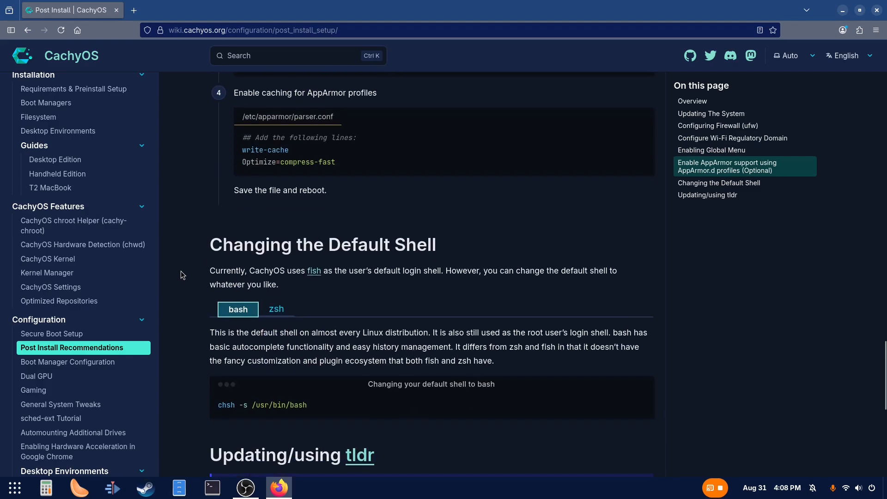
{"action": "scroll", "coordinate": [181, 271], "scroll_direction": "down", "scroll_amount": 3}
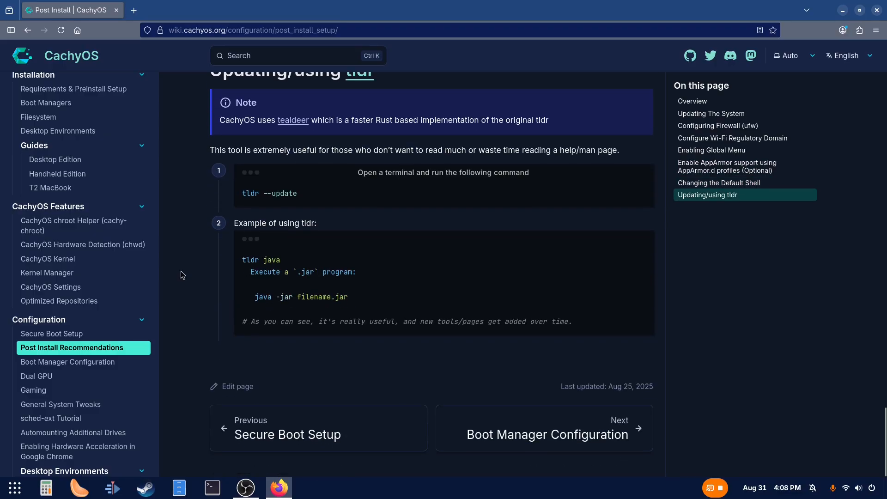
{"action": "scroll", "coordinate": [181, 271], "scroll_direction": "up", "scroll_amount": 20}
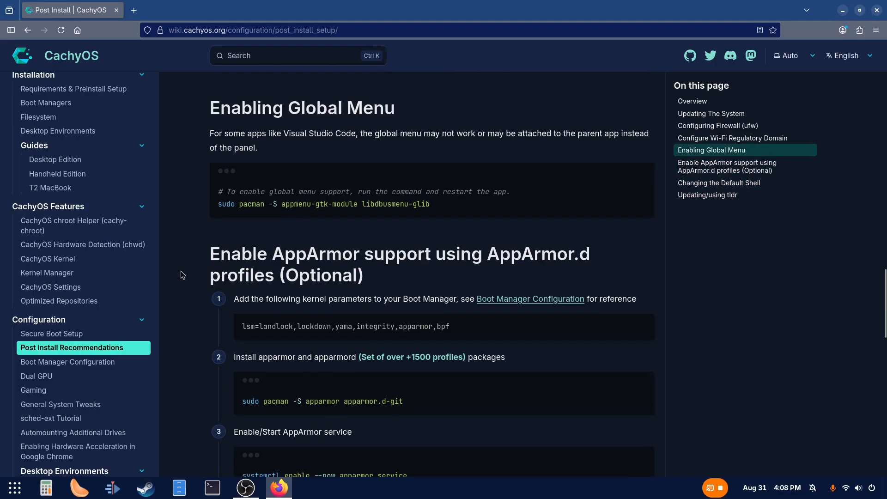
{"action": "scroll", "coordinate": [181, 271], "scroll_direction": "up", "scroll_amount": 20}
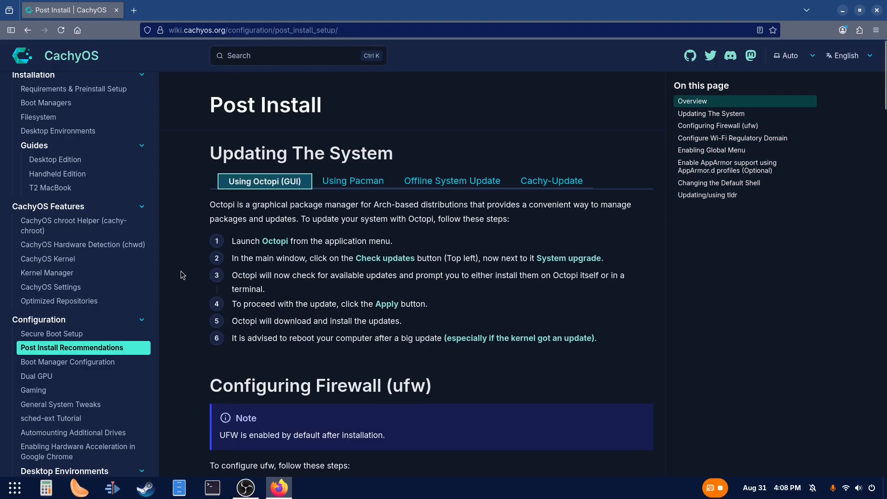
- Look through the wiki's list of topics from Configuration to Policy and back to Getting Started, and glance at the firewall section
{"action": "scroll", "coordinate": [113, 291], "scroll_direction": "down", "scroll_amount": 5}
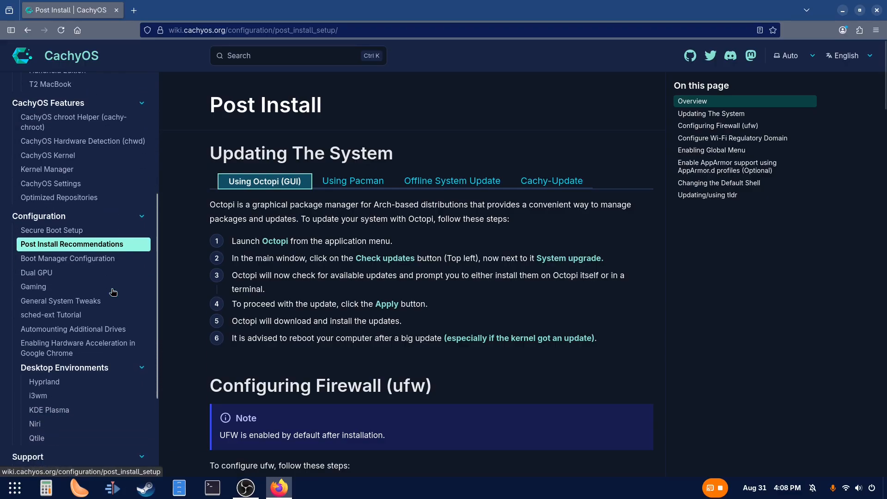
{"action": "scroll", "coordinate": [112, 291], "scroll_direction": "down", "scroll_amount": 2}
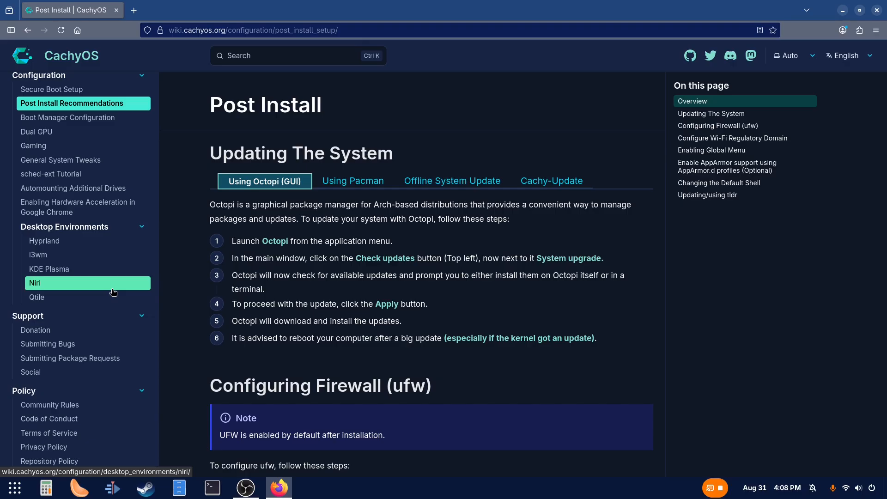
{"action": "scroll", "coordinate": [113, 291], "scroll_direction": "down", "scroll_amount": 3}
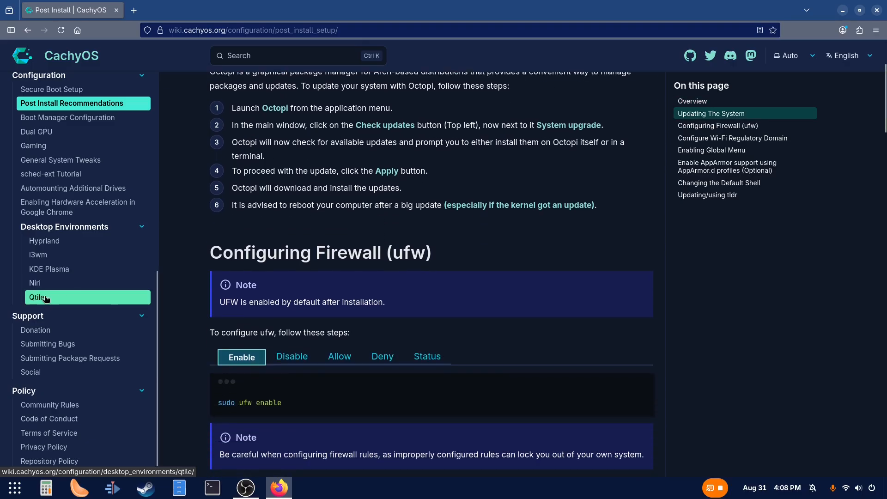
{"action": "scroll", "coordinate": [86, 314], "scroll_direction": "down", "scroll_amount": 5}
{"action": "scroll", "coordinate": [85, 314], "scroll_direction": "up", "scroll_amount": 5}
{"action": "scroll", "coordinate": [107, 316], "scroll_direction": "down", "scroll_amount": 5}
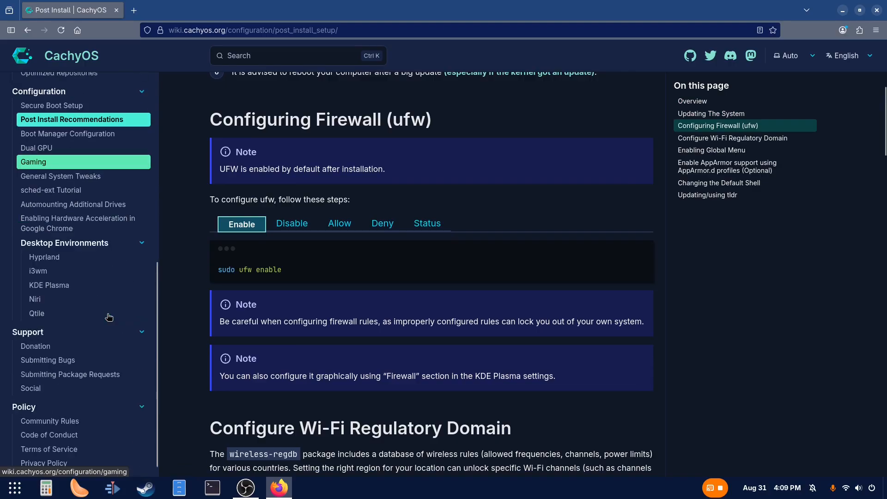
{"action": "scroll", "coordinate": [110, 317], "scroll_direction": "up", "scroll_amount": 5}
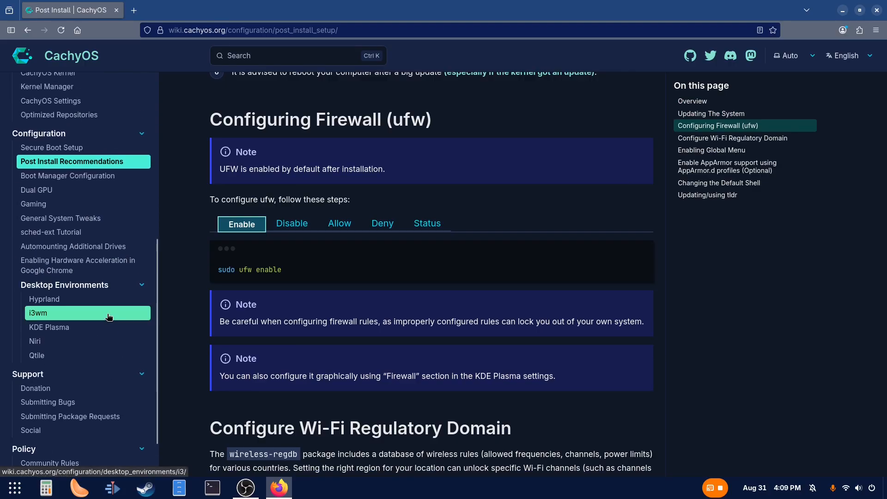
{"action": "scroll", "coordinate": [109, 317], "scroll_direction": "up", "scroll_amount": 5}
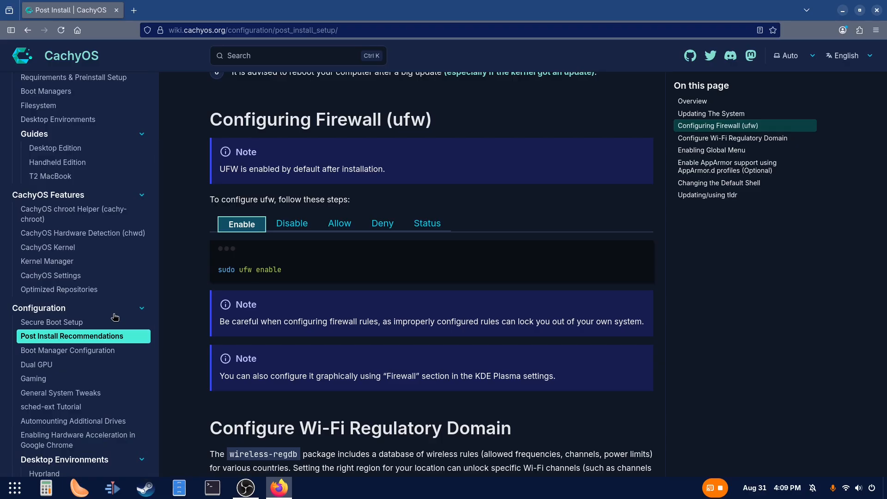
{"action": "scroll", "coordinate": [115, 317], "scroll_direction": "up", "scroll_amount": 2}
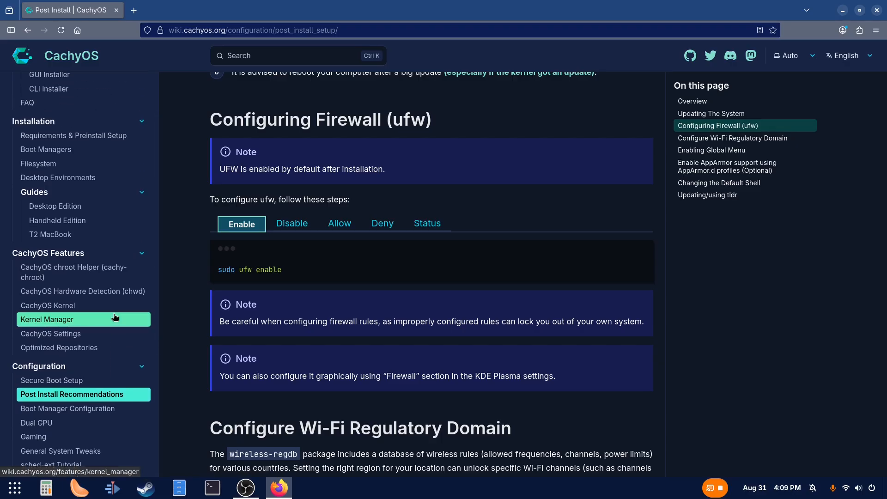
{"action": "scroll", "coordinate": [115, 317], "scroll_direction": "up", "scroll_amount": 3}
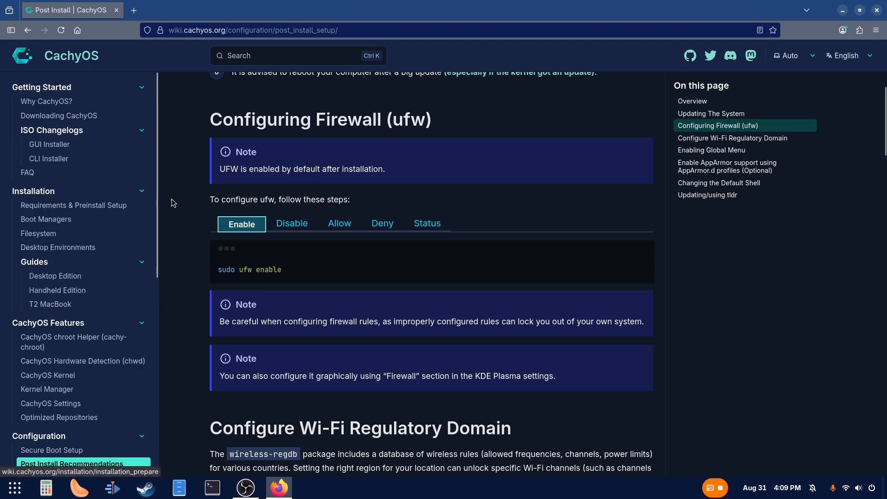
{"action": "scroll", "coordinate": [177, 224], "scroll_direction": "up", "scroll_amount": 10}
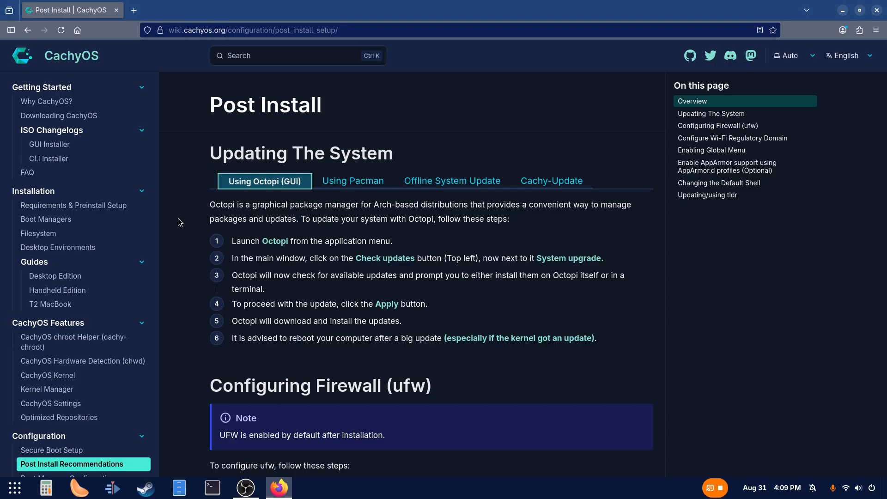
- Review the Configuring Firewall and Configure Wi-Fi Regulatory Domain sections again, and close the browser window
{"action": "scroll", "coordinate": [99, 258], "scroll_direction": "down", "scroll_amount": 3}
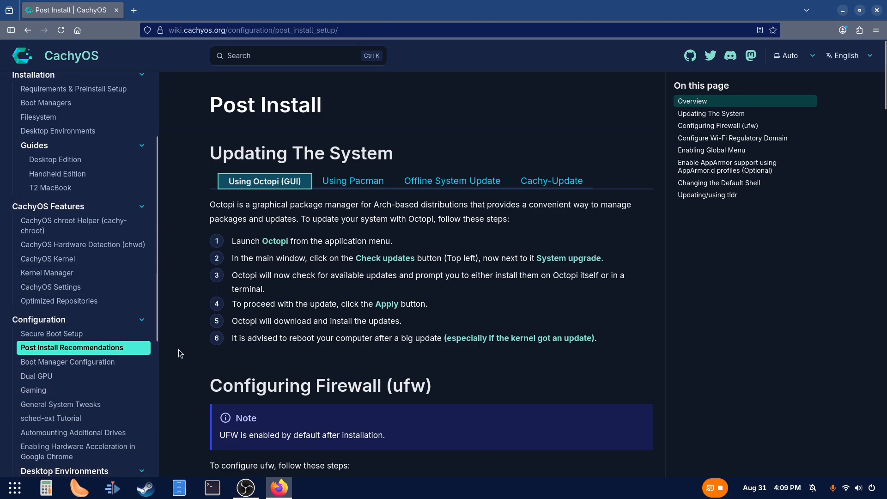
{"action": "scroll", "coordinate": [180, 354], "scroll_direction": "down", "scroll_amount": 1}
{"action": "scroll", "coordinate": [178, 349], "scroll_direction": "down", "scroll_amount": 4}
{"action": "scroll", "coordinate": [179, 349], "scroll_direction": "down", "scroll_amount": 5}
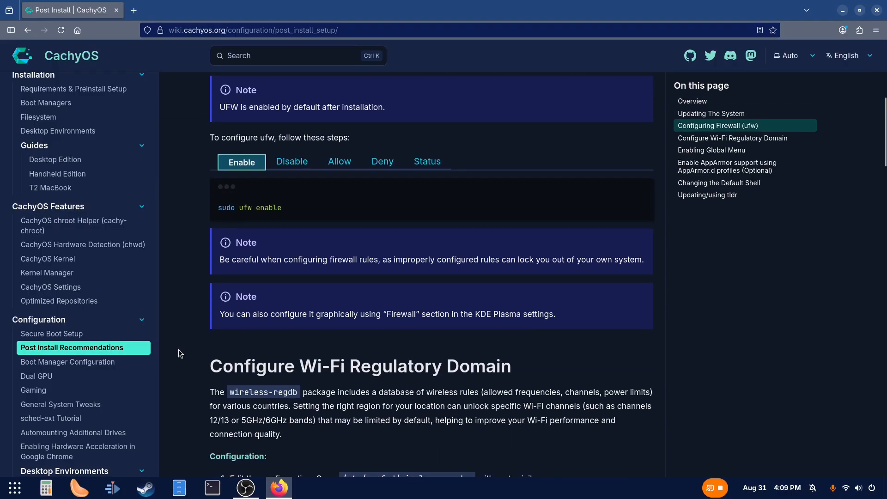
{"action": "scroll", "coordinate": [178, 350], "scroll_direction": "down", "scroll_amount": 5}
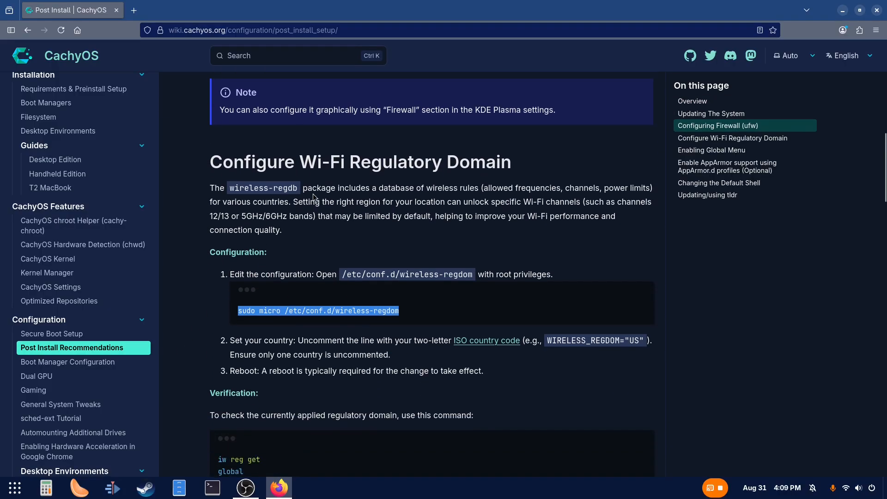
{"action": "scroll", "coordinate": [203, 282], "scroll_direction": "down", "scroll_amount": 6}
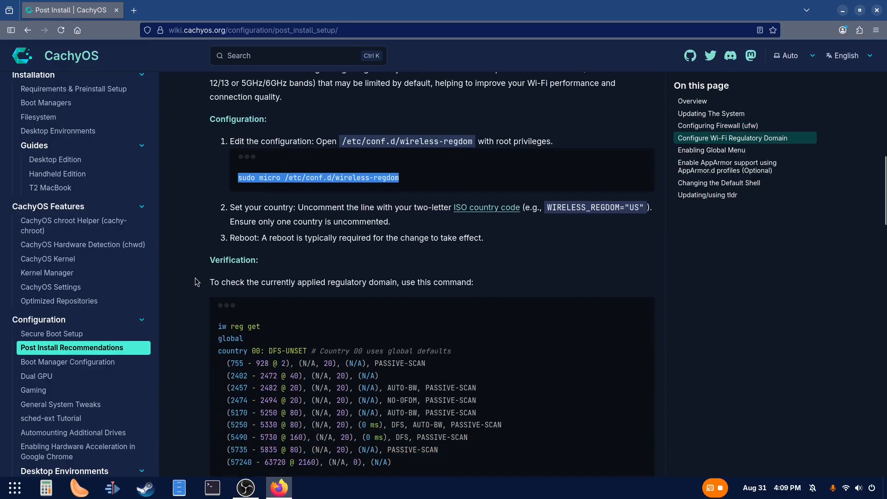
{"action": "scroll", "coordinate": [189, 263], "scroll_direction": "up", "scroll_amount": 20}
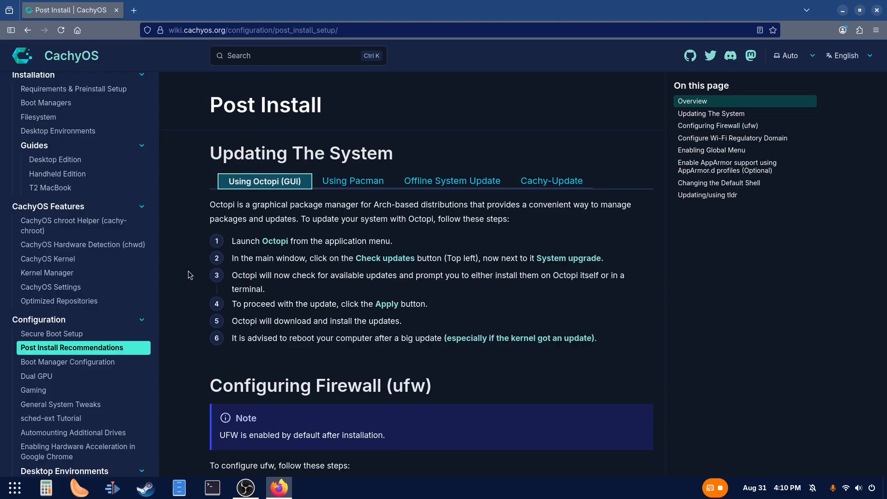
{"action": "left_click", "coordinate": [877, 11]}
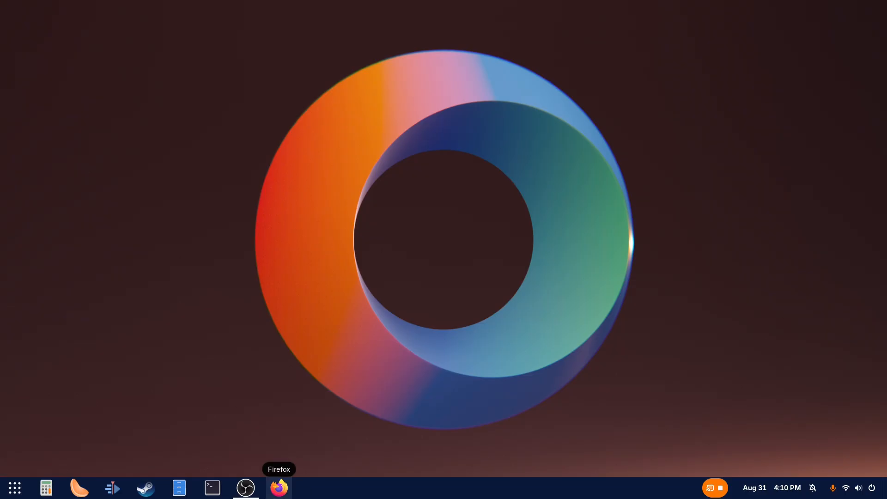
- Open the Software store, look through its Editor's Choice and New & Updated apps, and close the store
{"action": "mouse_move", "coordinate": [240, 494]}
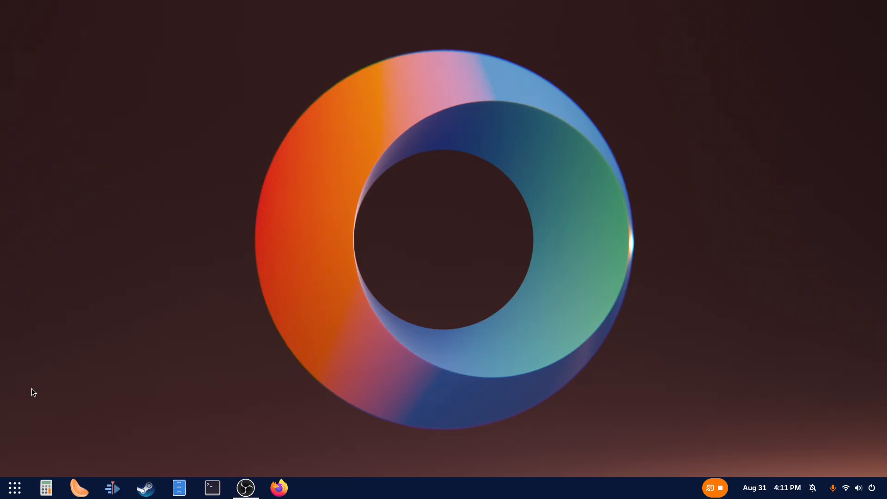
{"action": "left_click", "coordinate": [17, 492]}
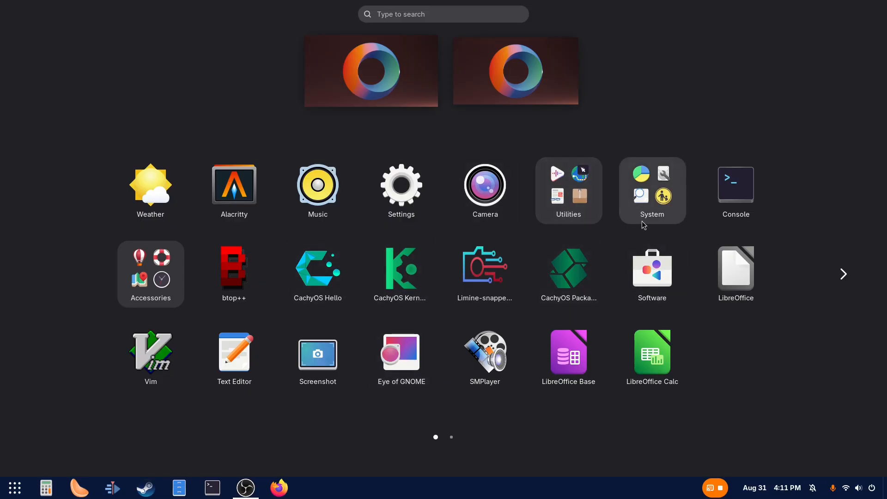
{"action": "left_click", "coordinate": [658, 276]}
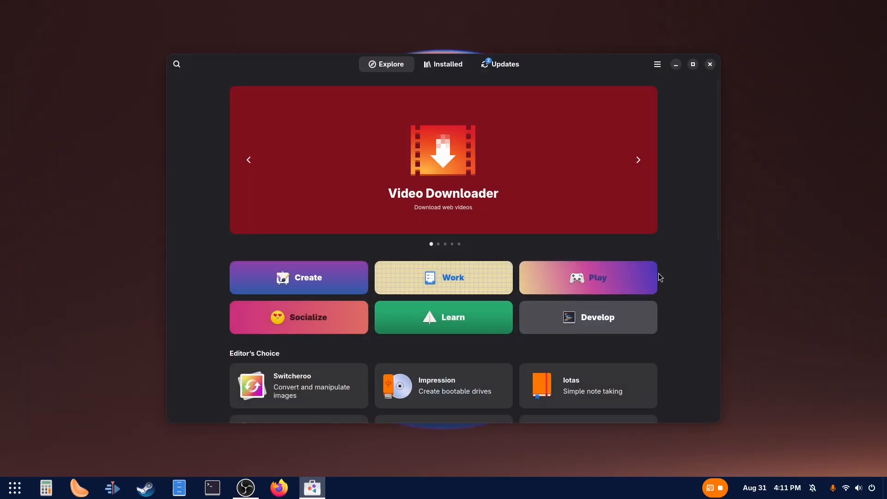
{"action": "scroll", "coordinate": [669, 238], "scroll_direction": "down", "scroll_amount": 3}
{"action": "scroll", "coordinate": [669, 238], "scroll_direction": "down", "scroll_amount": 5}
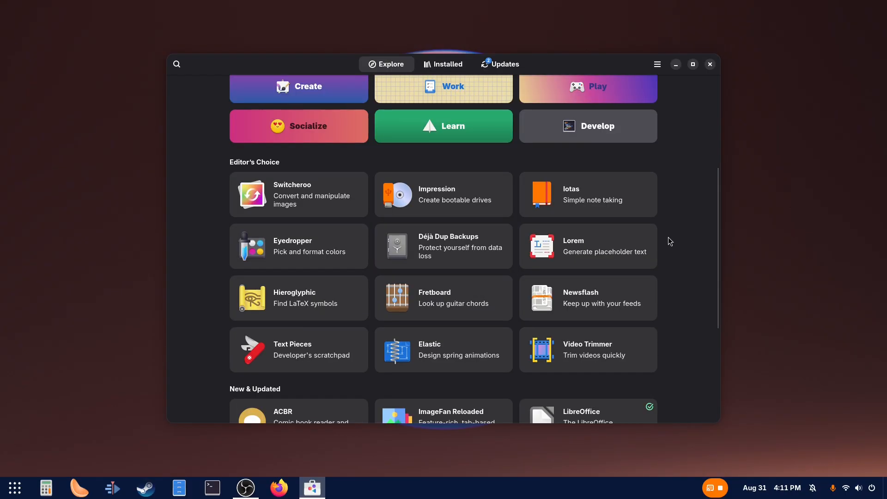
{"action": "scroll", "coordinate": [668, 237], "scroll_direction": "down", "scroll_amount": 3}
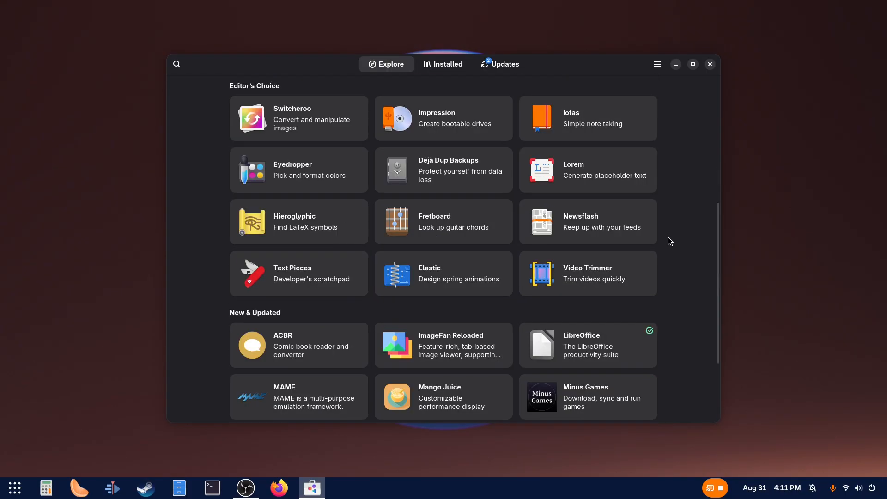
{"action": "scroll", "coordinate": [668, 241], "scroll_direction": "down", "scroll_amount": 3}
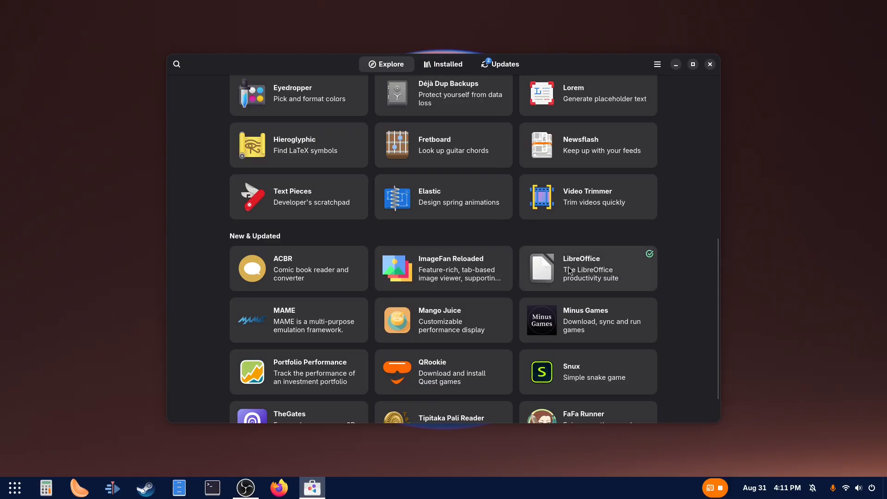
{"action": "scroll", "coordinate": [670, 279], "scroll_direction": "up", "scroll_amount": 13}
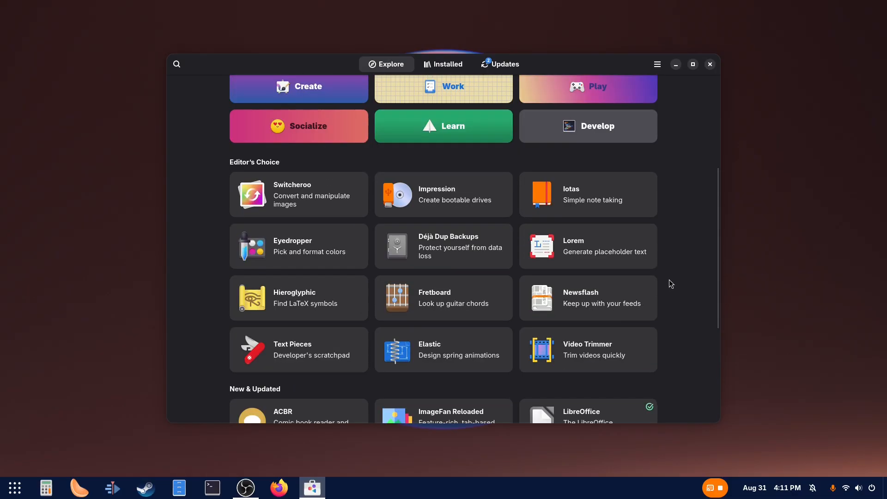
{"action": "left_click", "coordinate": [711, 63]}
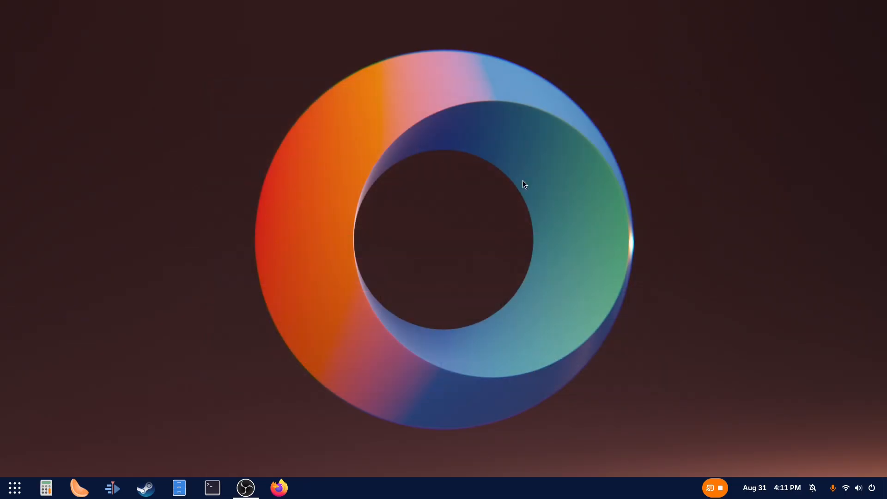
- Open LibreOffice Writer from the installed applications, glance at its blank document, and close it
{"action": "left_click", "coordinate": [15, 488]}
{"action": "scroll", "coordinate": [421, 253], "scroll_direction": "down", "scroll_amount": 1}
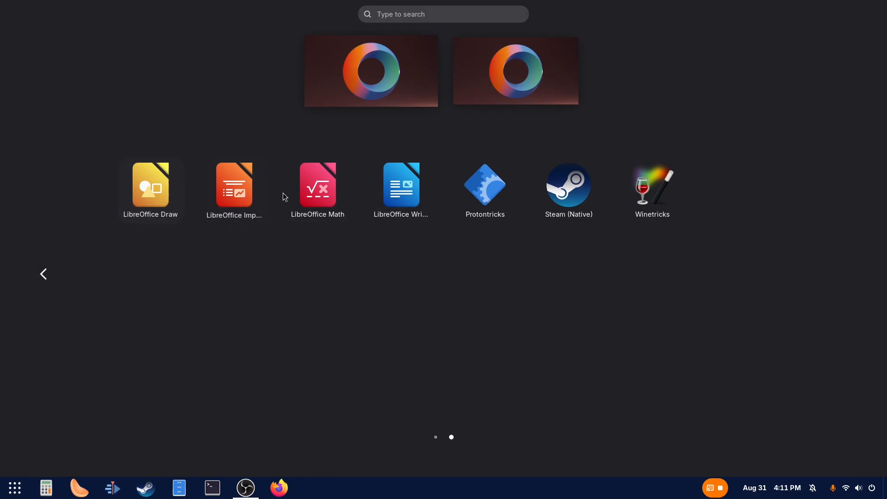
{"action": "left_click", "coordinate": [403, 190]}
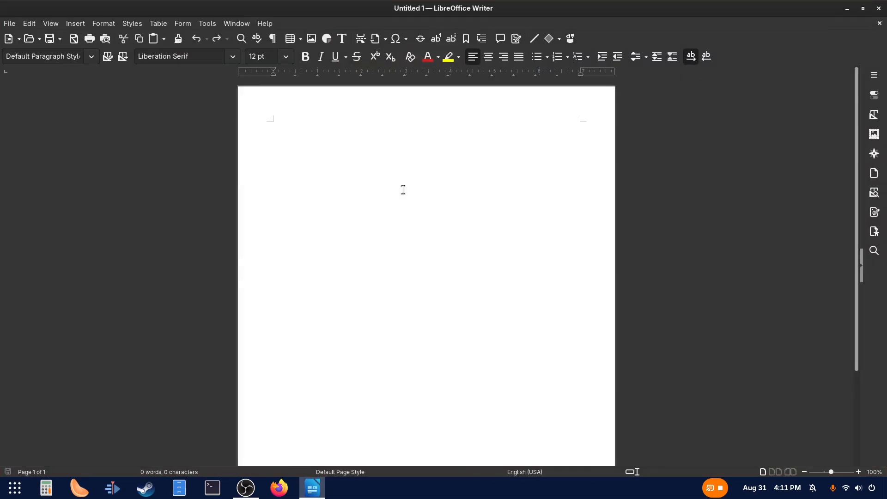
{"action": "left_click", "coordinate": [879, 9]}
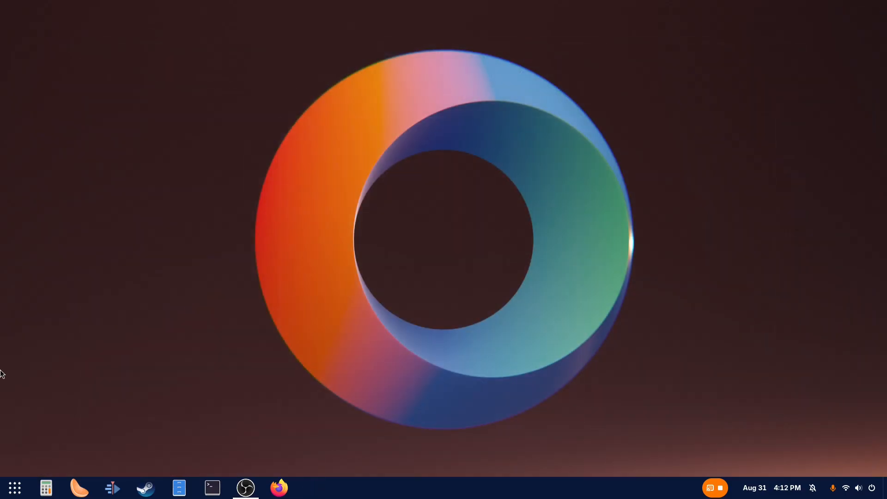
- Launch SMPlayer, look through its Play, Audio, Browse and View commands, and open its preferences
{"action": "left_click", "coordinate": [14, 488]}
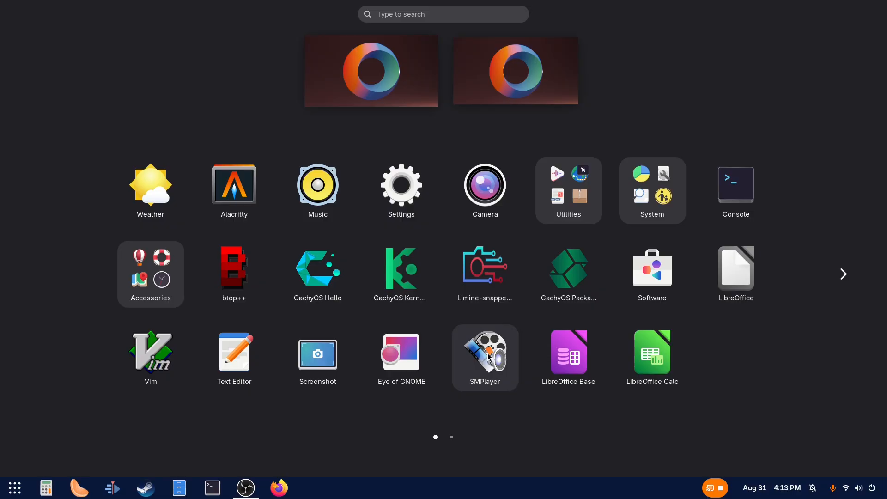
{"action": "left_click", "coordinate": [488, 356]}
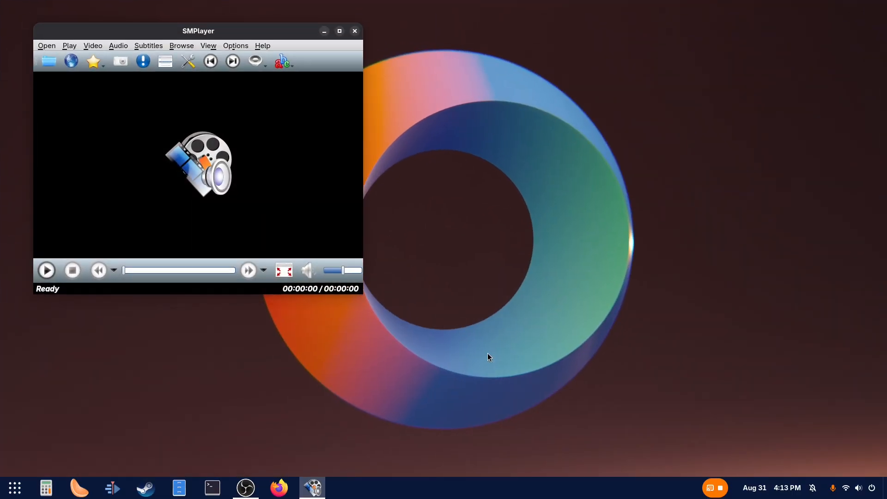
{"action": "left_click", "coordinate": [70, 48]}
{"action": "mouse_move", "coordinate": [51, 46]}
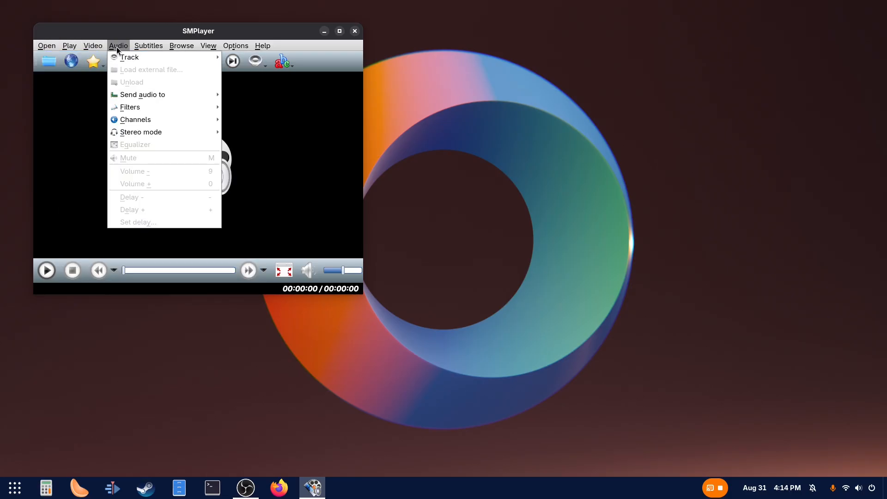
{"action": "mouse_move", "coordinate": [96, 47]}
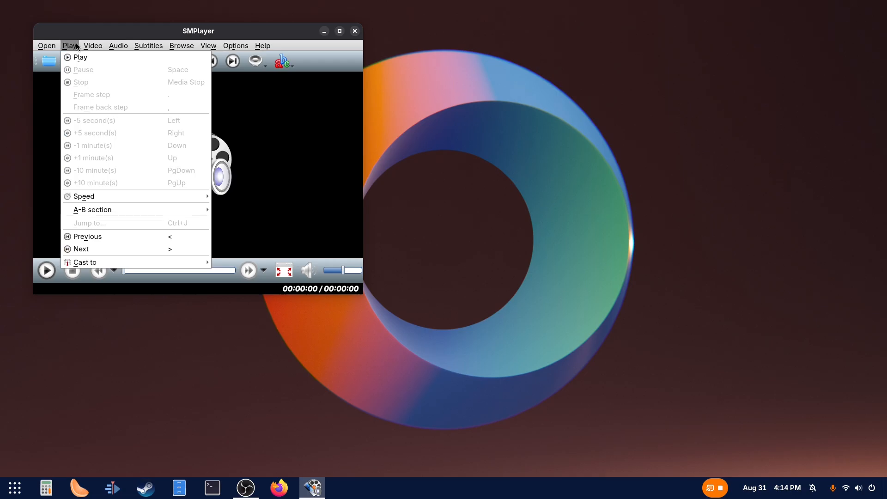
{"action": "mouse_move", "coordinate": [148, 47]}
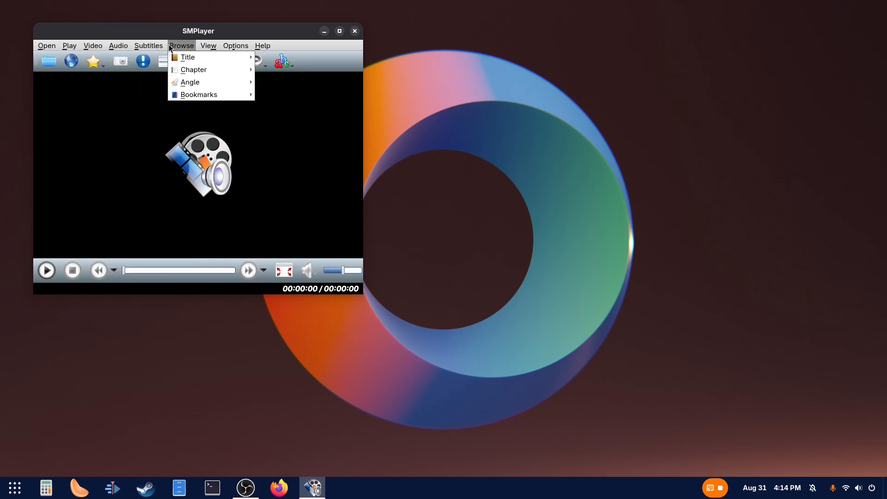
{"action": "mouse_move", "coordinate": [206, 50]}
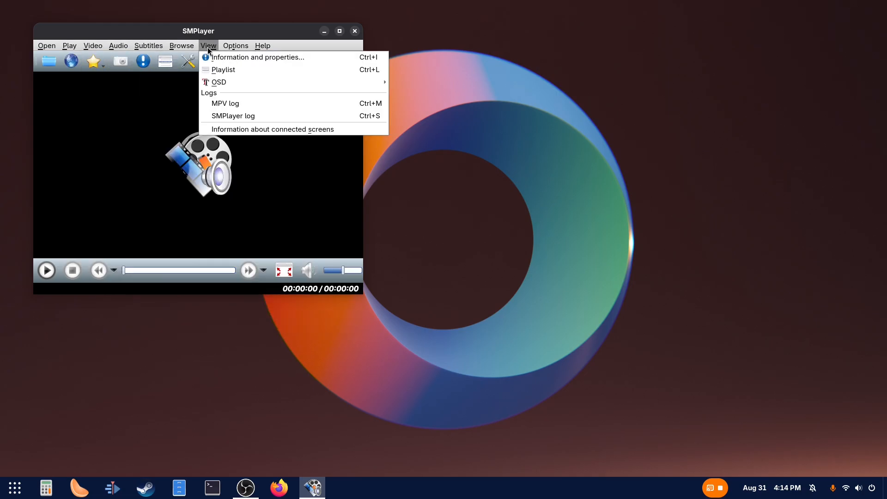
{"action": "left_click", "coordinate": [236, 59]}
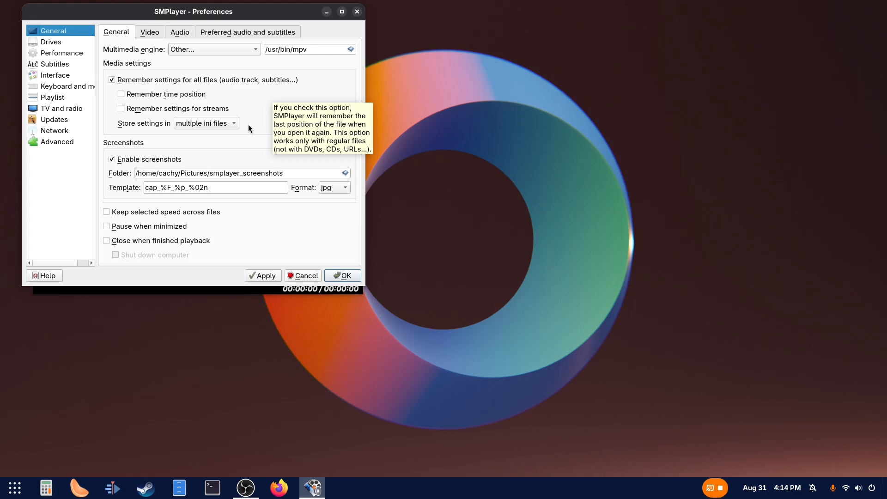
- Examine SMPlayer's General preferences, including the Video, Audio, and Preferred audio and subtitles settings, and return to the first General page
{"action": "mouse_move", "coordinate": [245, 216]}
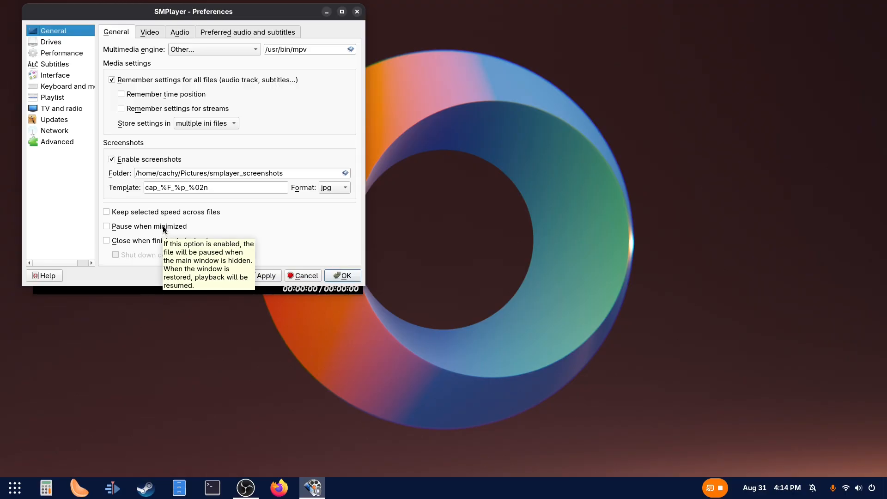
{"action": "left_click", "coordinate": [157, 33]}
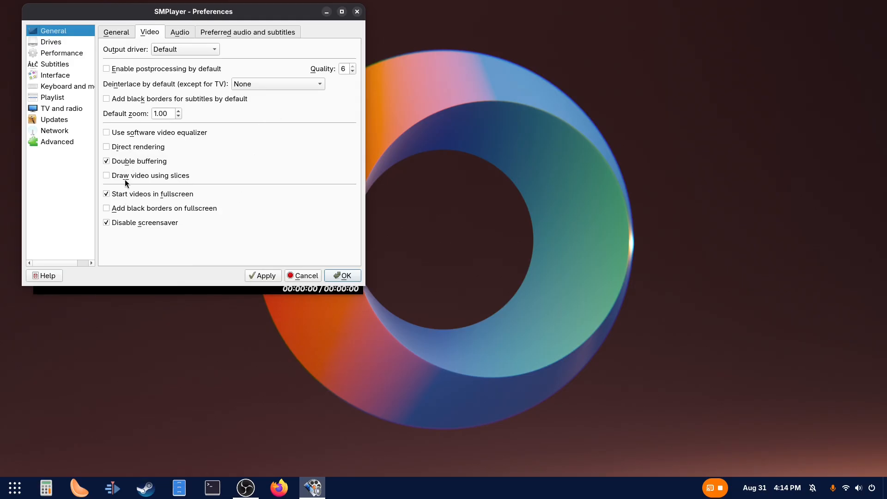
{"action": "mouse_move", "coordinate": [107, 194]}
{"action": "left_click", "coordinate": [187, 33]}
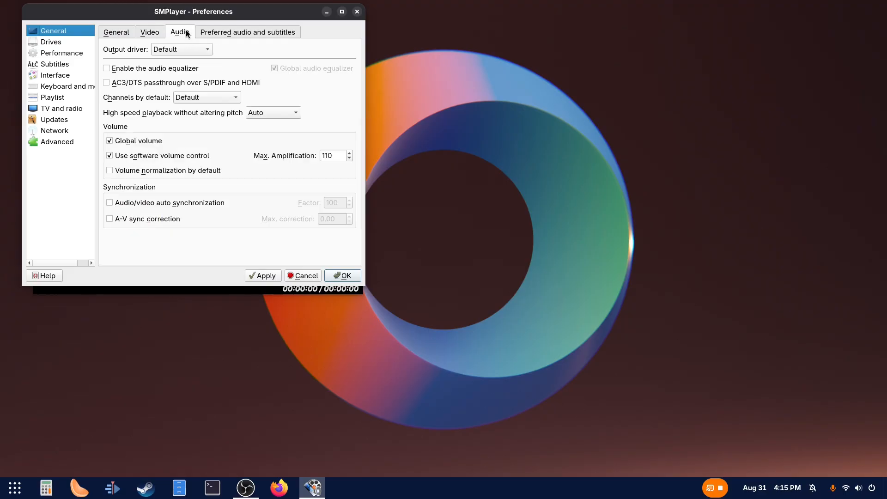
{"action": "left_click", "coordinate": [213, 32]}
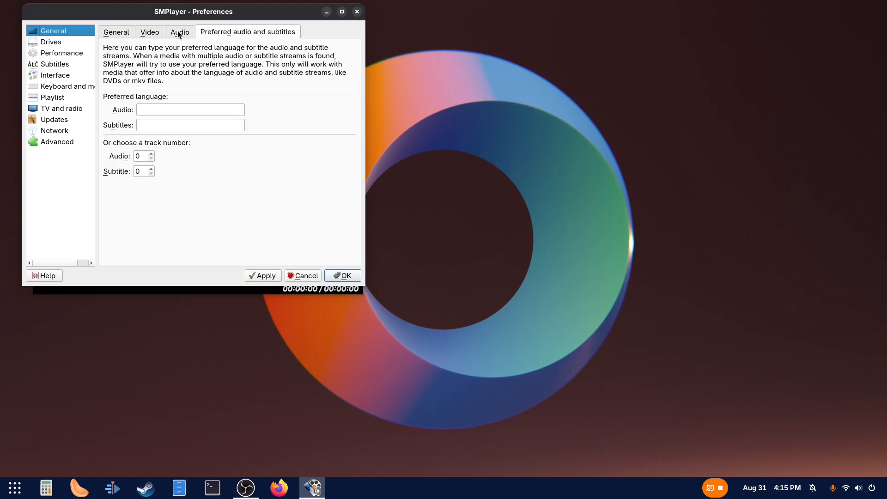
{"action": "left_click", "coordinate": [116, 33]}
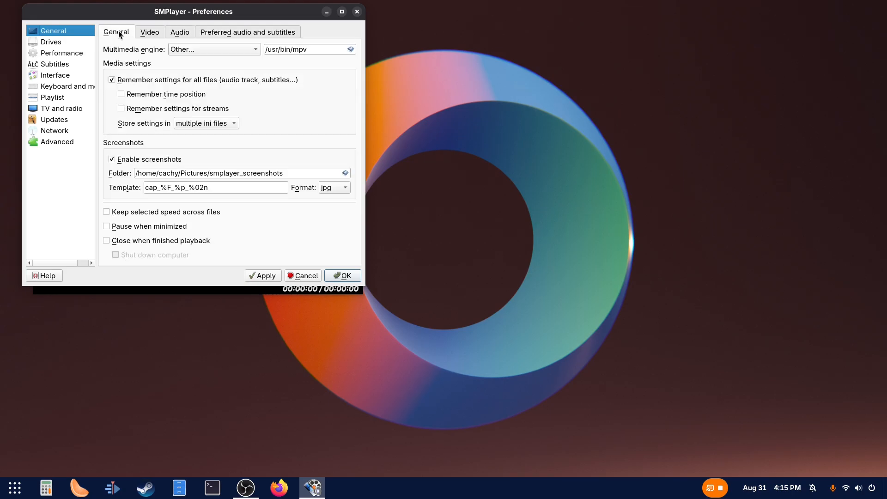
- Review the Drives and Performance preferences, including the available hardware decoding methods and the cache settings, keeping hardware decoding at auto-copy
{"action": "left_click", "coordinate": [58, 43]}
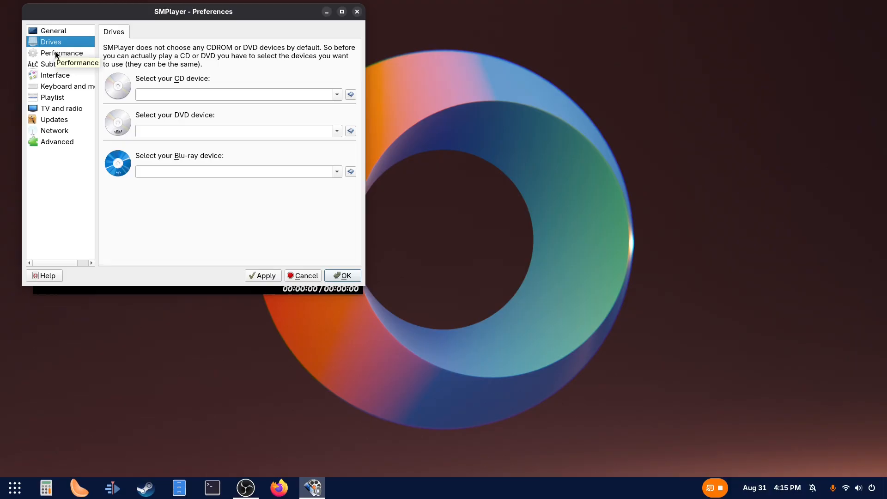
{"action": "left_click", "coordinate": [56, 54]}
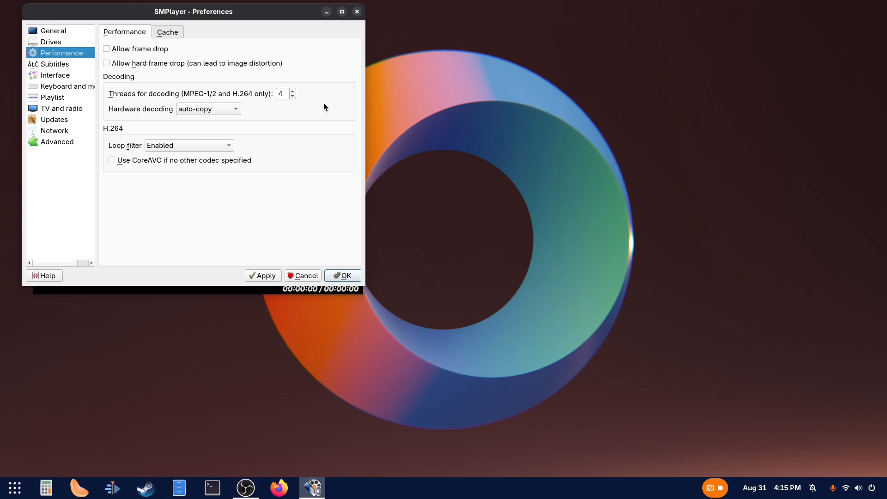
{"action": "left_click", "coordinate": [237, 109]}
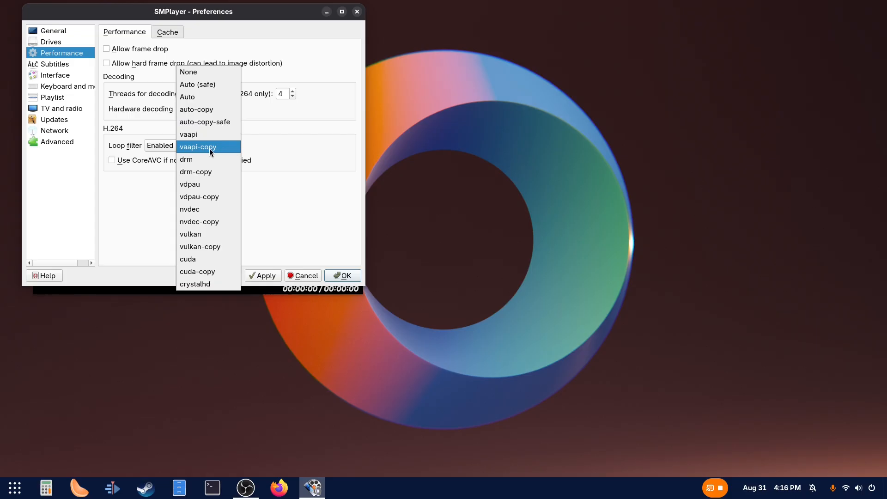
{"action": "left_click", "coordinate": [223, 112]}
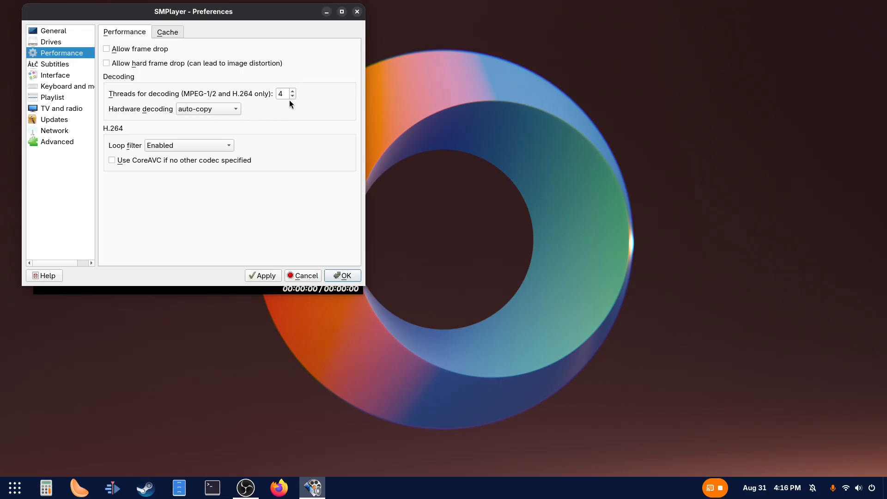
{"action": "left_click", "coordinate": [234, 109]}
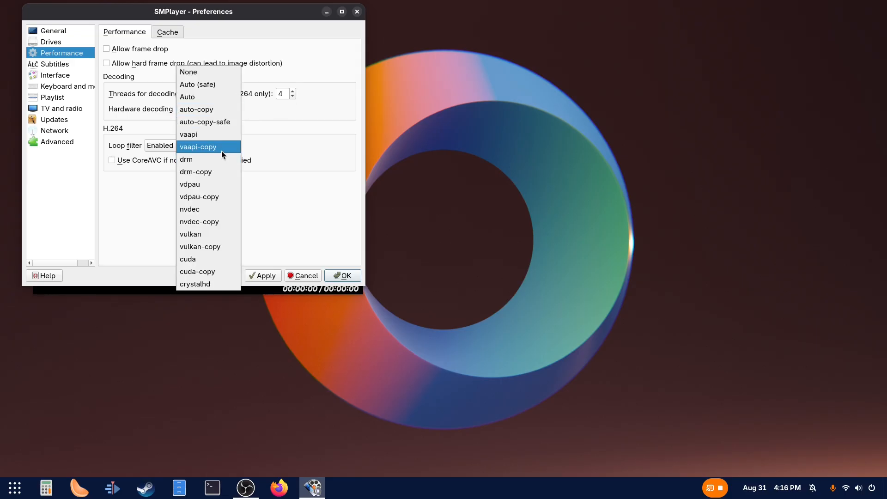
{"action": "left_click", "coordinate": [256, 120]}
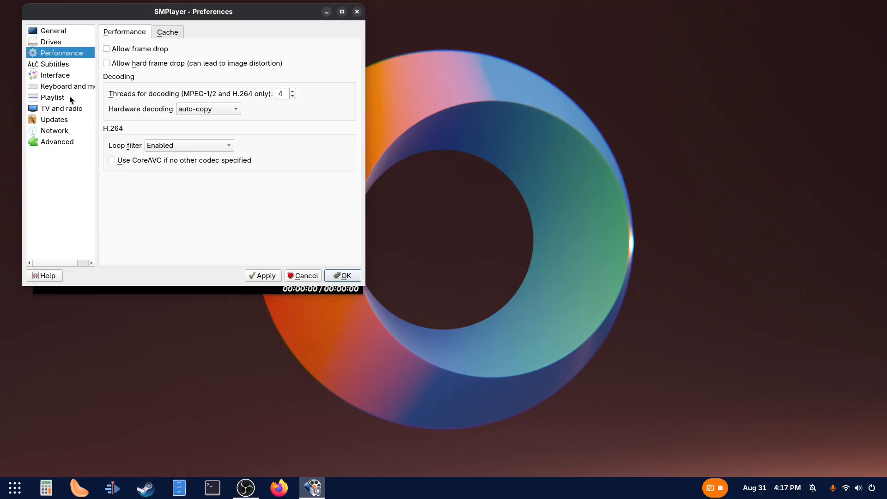
{"action": "left_click", "coordinate": [175, 34]}
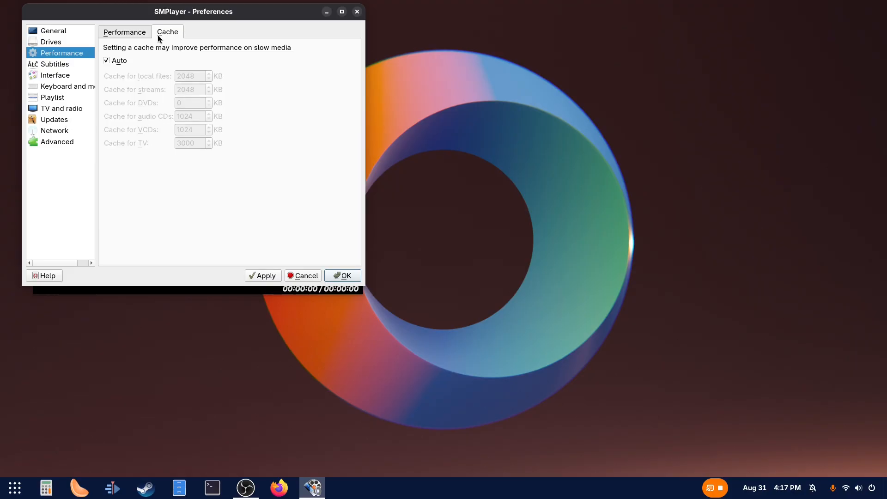
{"action": "left_click", "coordinate": [129, 36]}
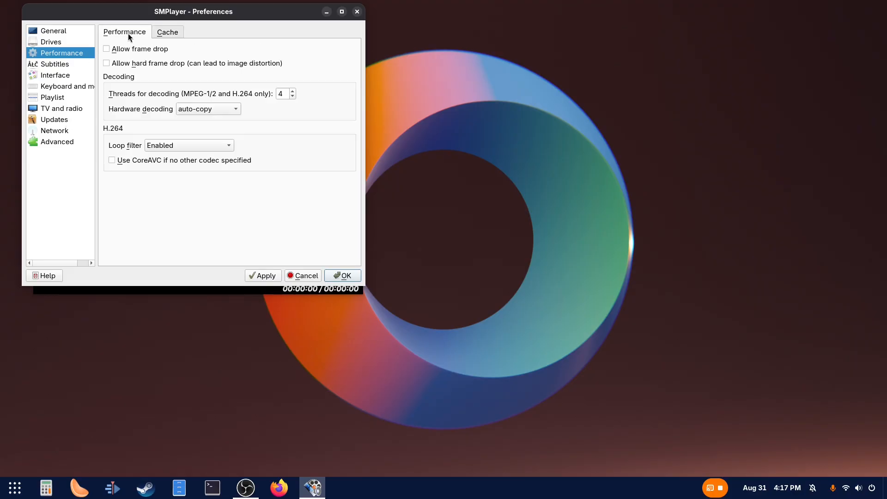
- Look over the Subtitles preferences and the Interface preferences for the main window, seeking and instances
{"action": "left_click", "coordinate": [58, 64]}
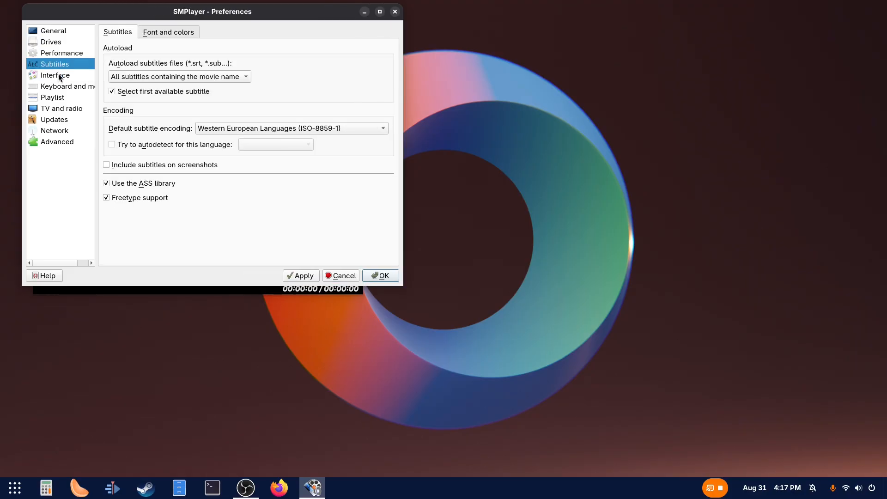
{"action": "left_click", "coordinate": [59, 77]}
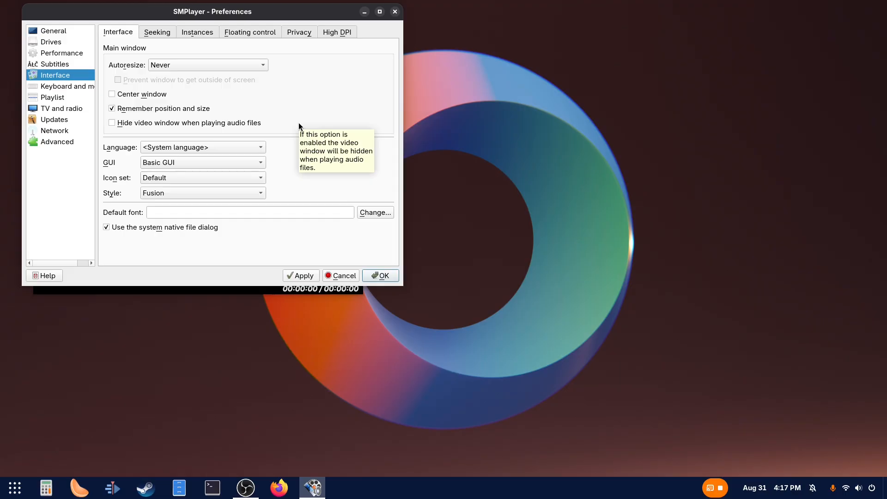
{"action": "left_click", "coordinate": [162, 34]}
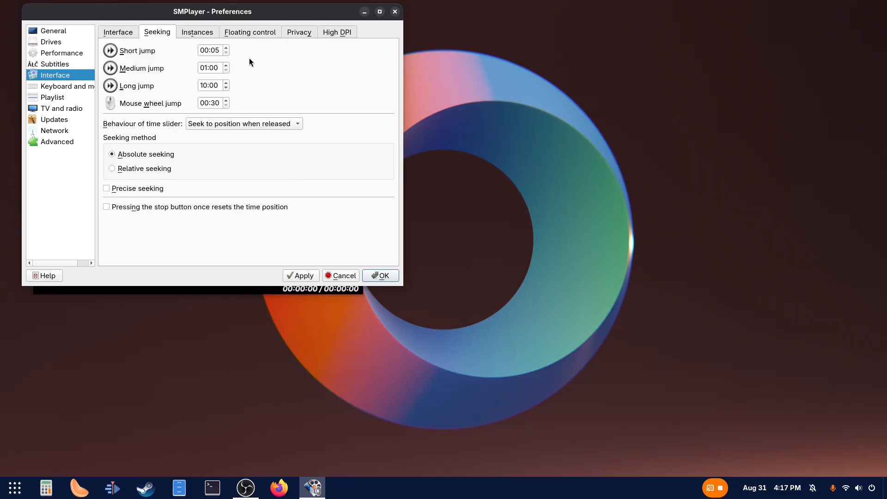
{"action": "left_click", "coordinate": [209, 33]}
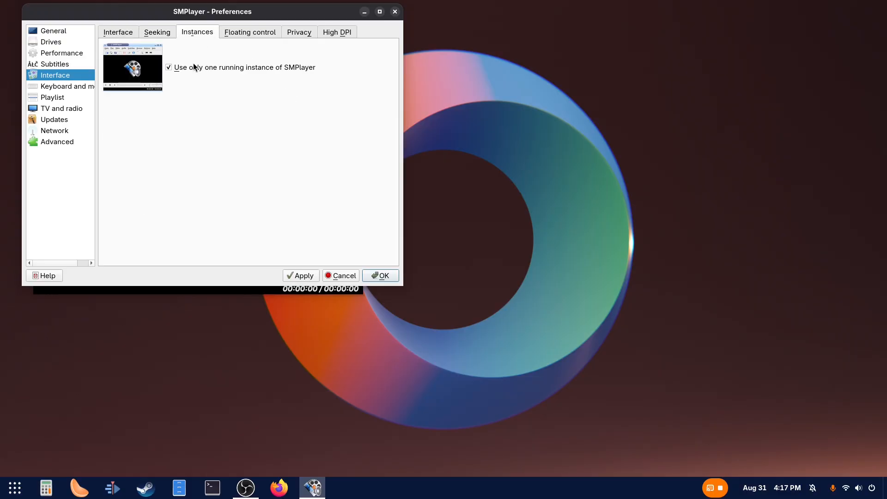
- Examine the Interface preferences for Floating control, Privacy and High DPI, and return to the main window settings
{"action": "left_click", "coordinate": [261, 33]}
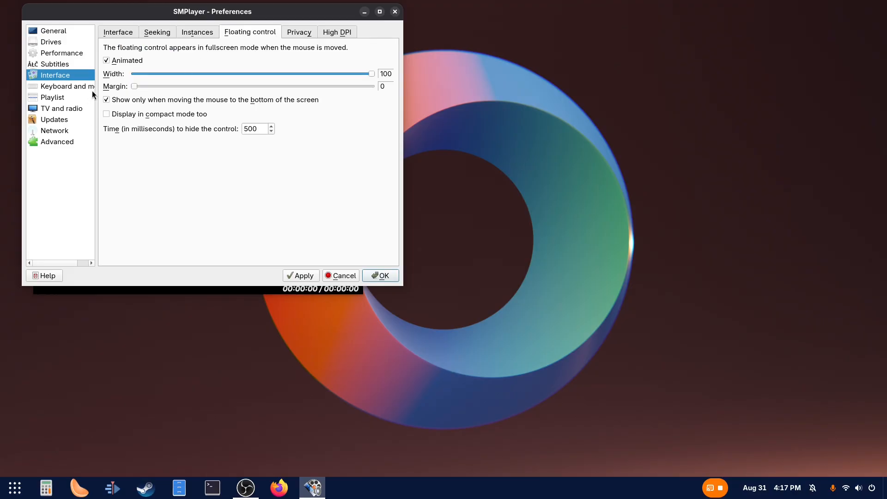
{"action": "mouse_move", "coordinate": [106, 99]}
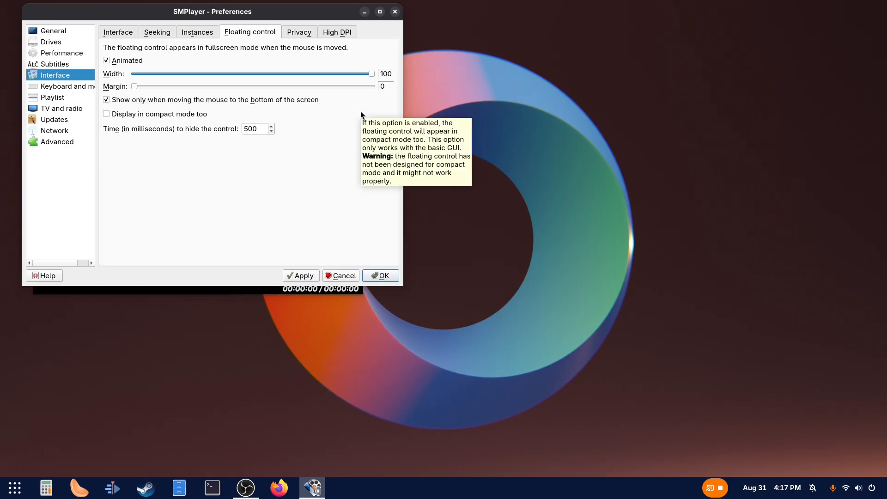
{"action": "mouse_move", "coordinate": [341, 118]}
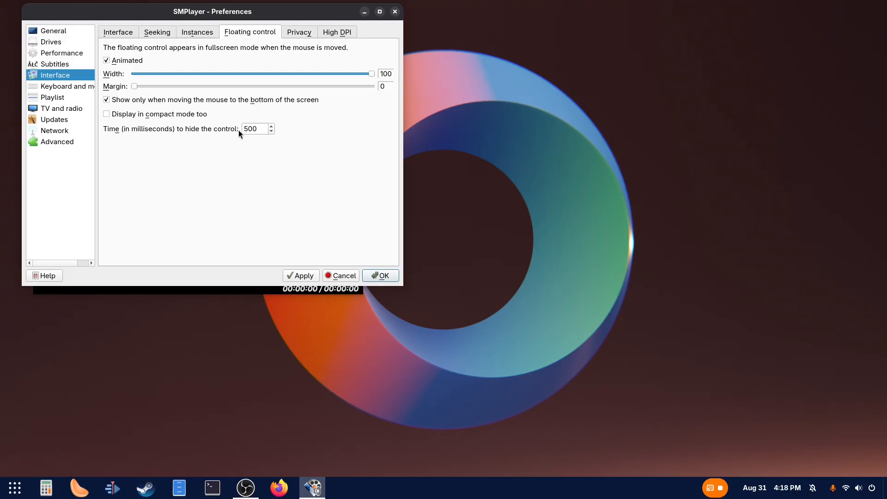
{"action": "mouse_move", "coordinate": [263, 131]}
{"action": "left_click", "coordinate": [305, 34]}
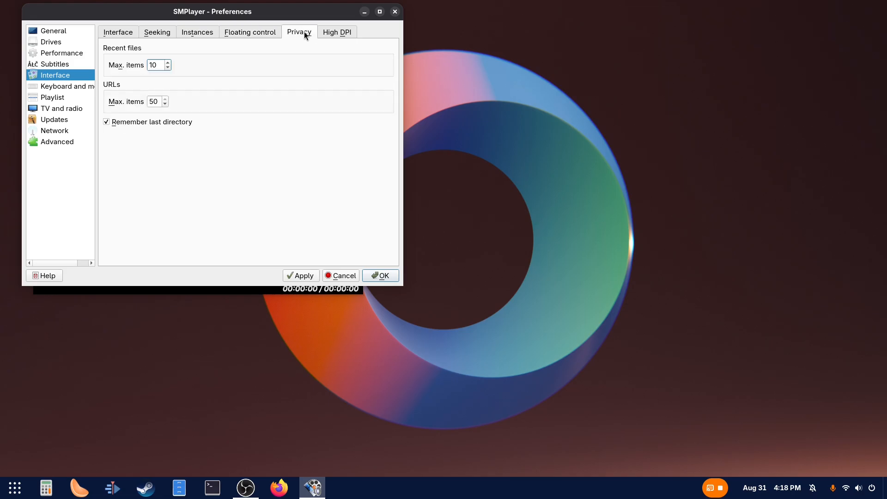
{"action": "left_click", "coordinate": [332, 33]}
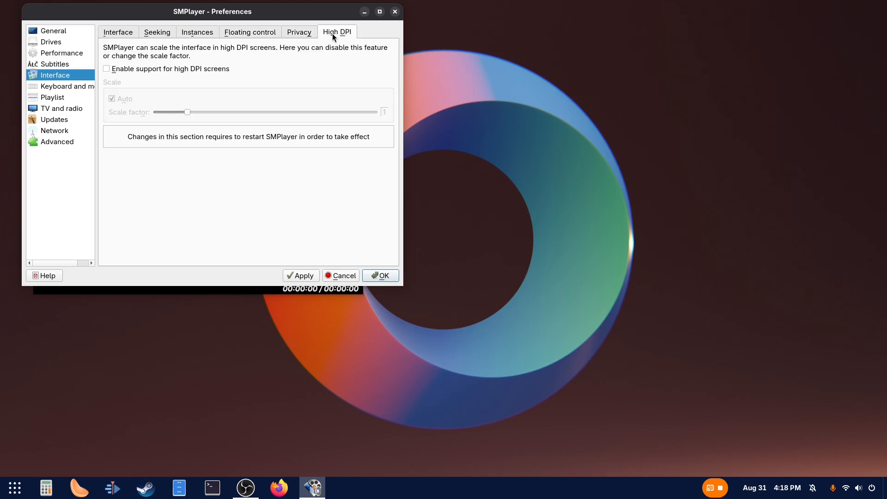
{"action": "left_click", "coordinate": [127, 33]}
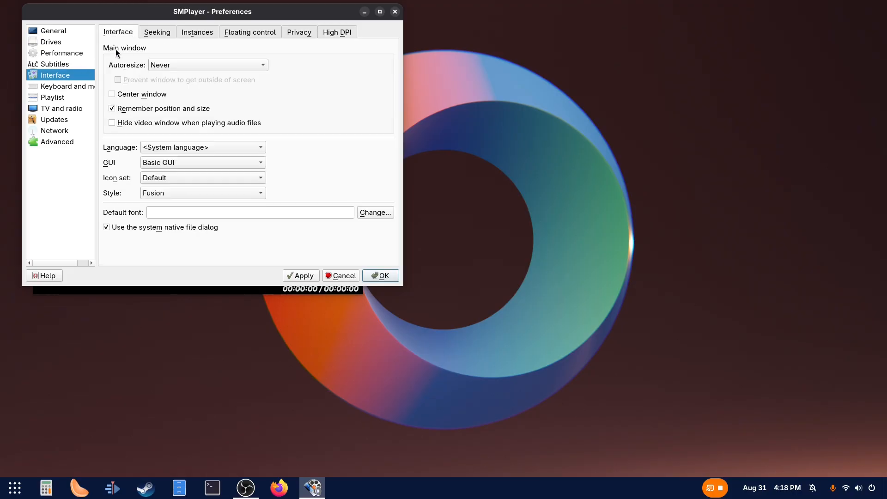
- Examine the Keyboard and mouse preferences, covering the shortcut list, mouse button functions and mouse wheel functions
{"action": "left_click", "coordinate": [54, 87]}
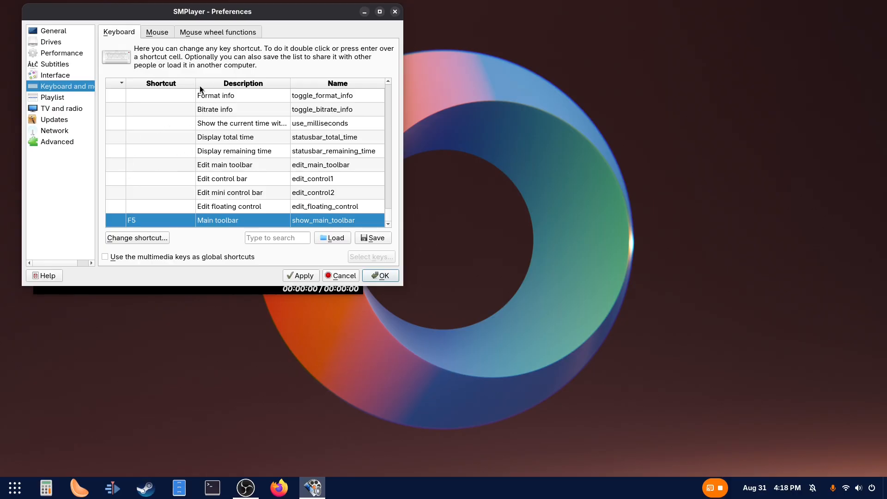
{"action": "left_click", "coordinate": [156, 34]}
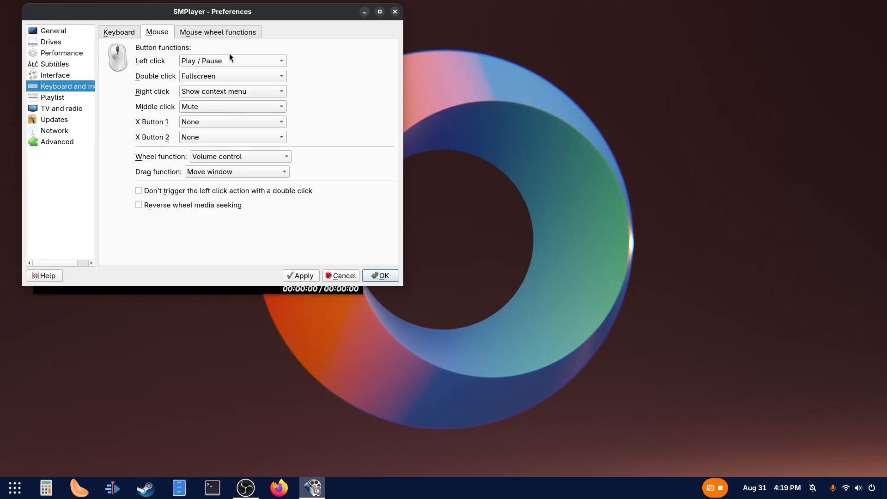
{"action": "left_click", "coordinate": [252, 31]}
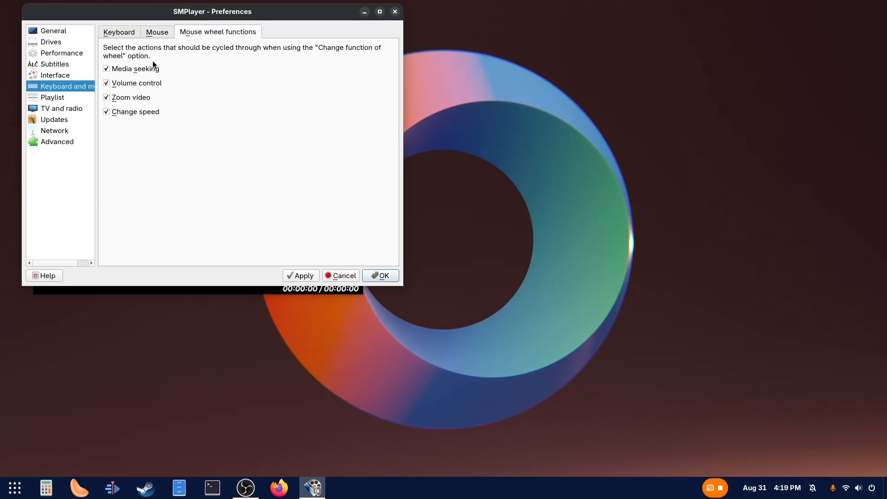
{"action": "left_click", "coordinate": [119, 35]}
- Review the Playlist preferences, reading the explanations of the playback options and checking the Misc settings
{"action": "left_click", "coordinate": [59, 100]}
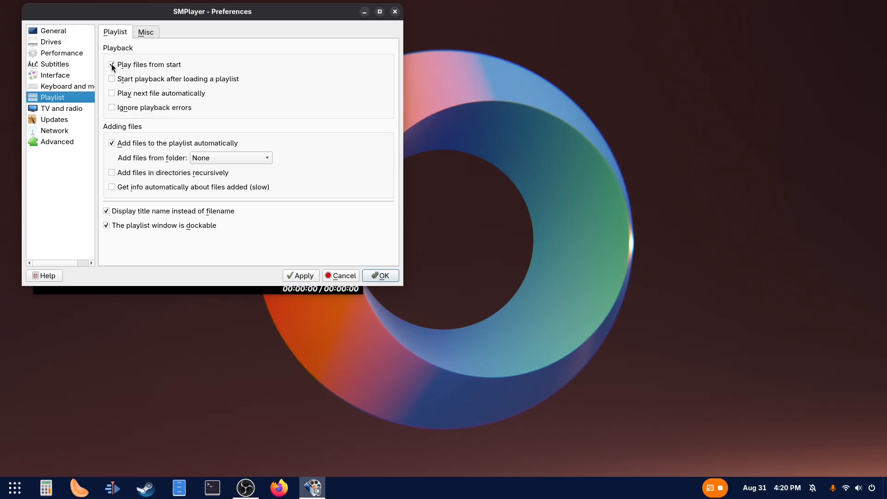
{"action": "mouse_move", "coordinate": [141, 65]}
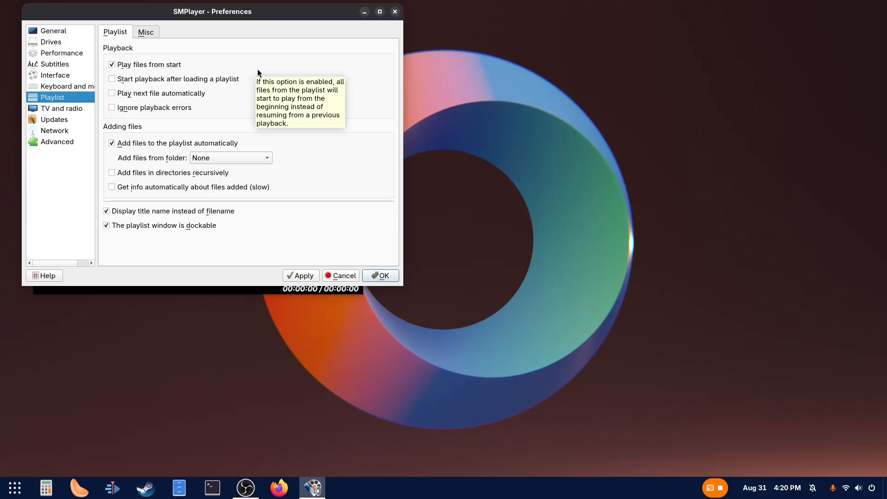
{"action": "mouse_move", "coordinate": [292, 91]}
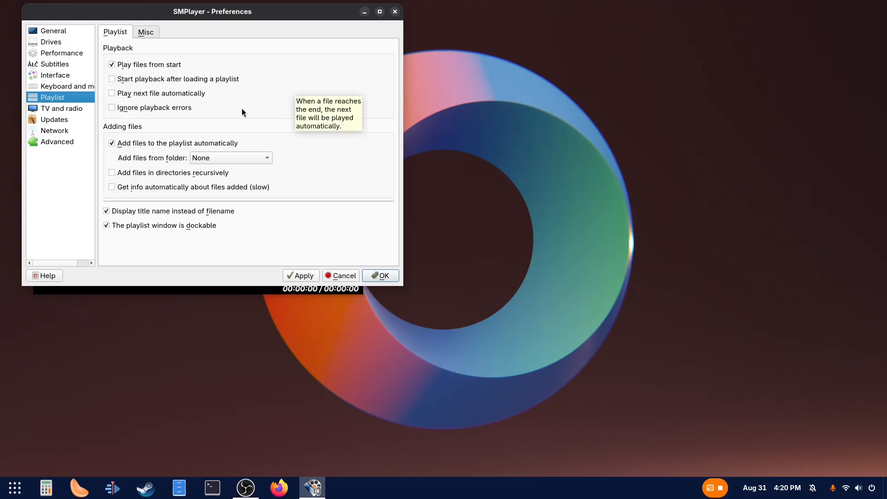
{"action": "mouse_move", "coordinate": [225, 110]}
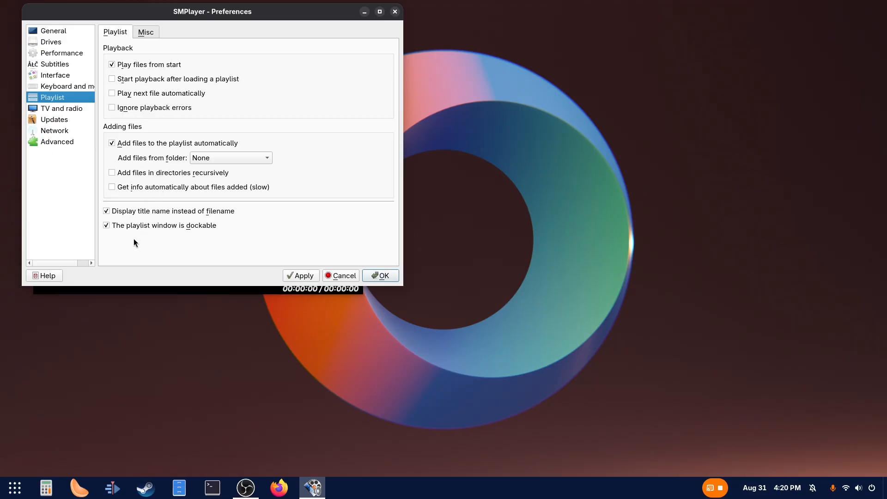
{"action": "left_click", "coordinate": [147, 34]}
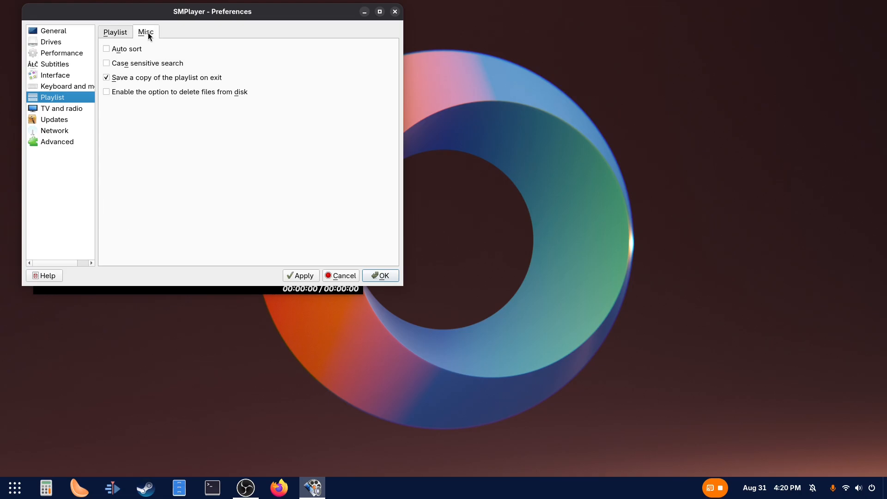
{"action": "left_click", "coordinate": [112, 33]}
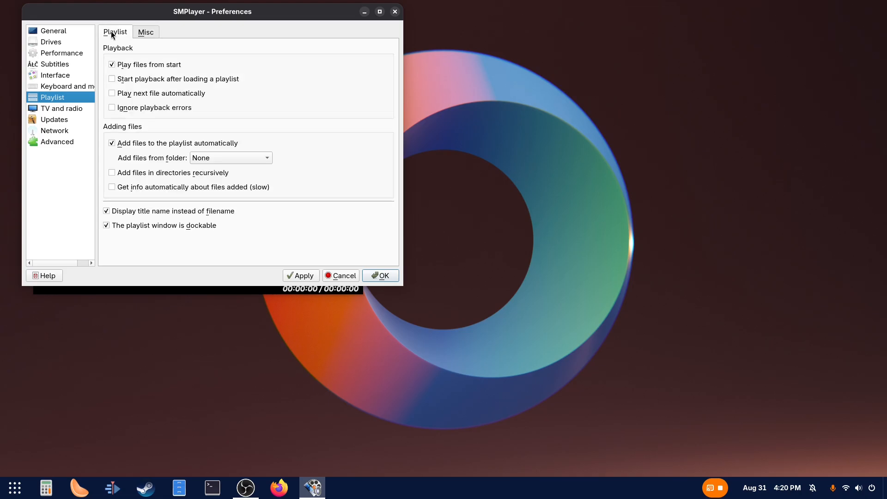
- Look over the TV and radio, Updates, and Network preferences, including the YouTube playback options
{"action": "left_click", "coordinate": [62, 109]}
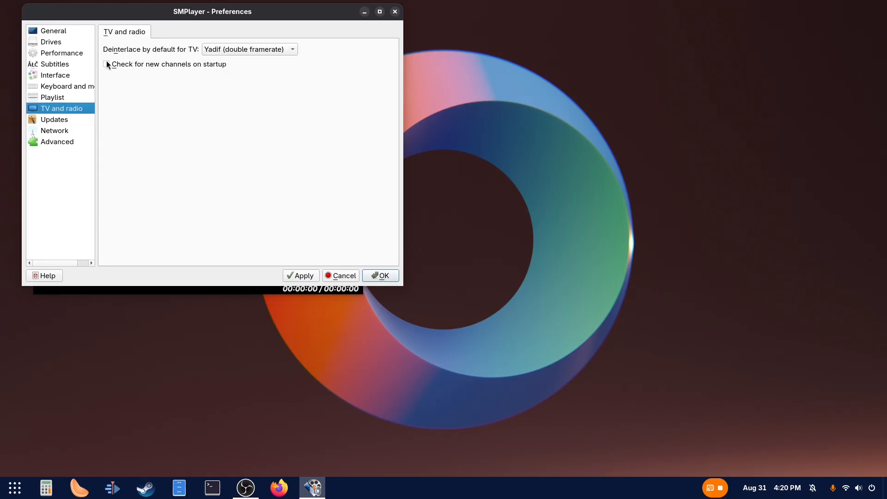
{"action": "mouse_move", "coordinate": [106, 64]}
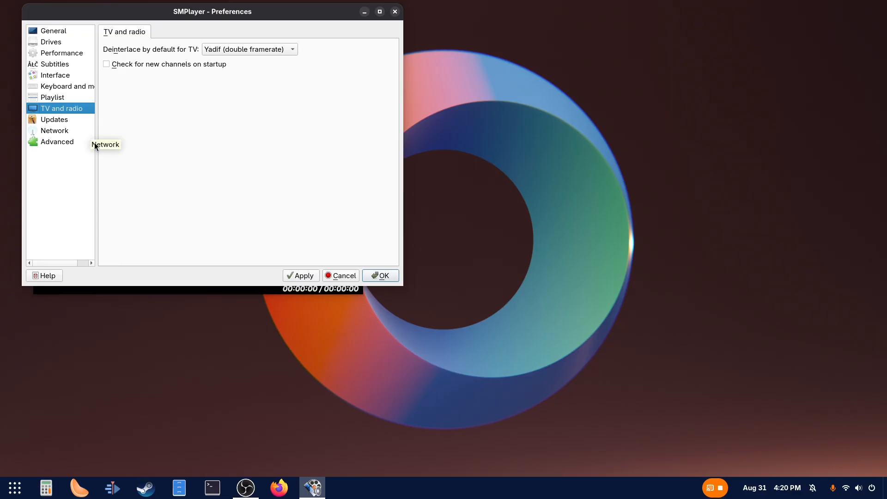
{"action": "left_click", "coordinate": [62, 122]}
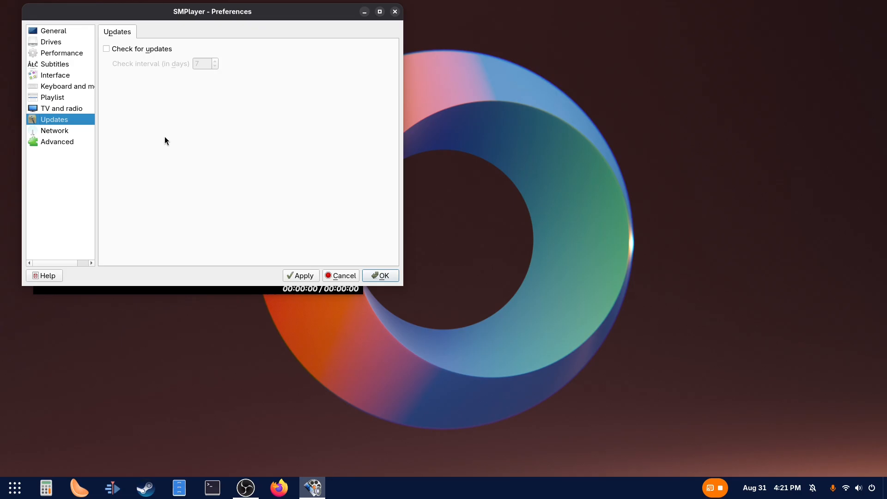
{"action": "left_click", "coordinate": [54, 131]}
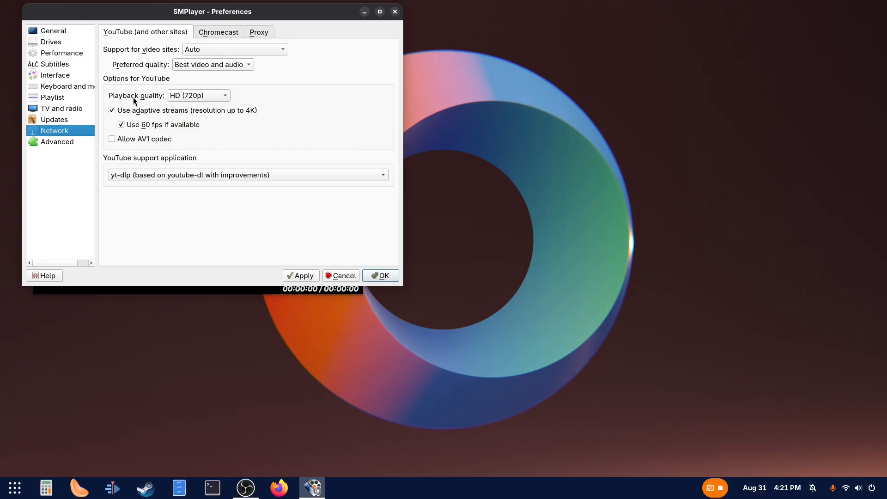
- Examine the Advanced preferences and the MPlayer/mpv options, discard the preferences dialog and close SMPlayer
{"action": "left_click", "coordinate": [56, 143]}
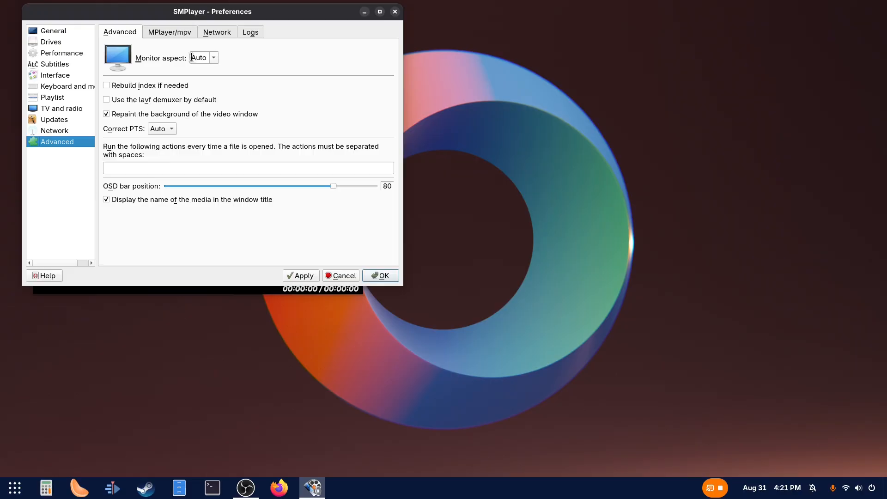
{"action": "left_click", "coordinate": [178, 35]}
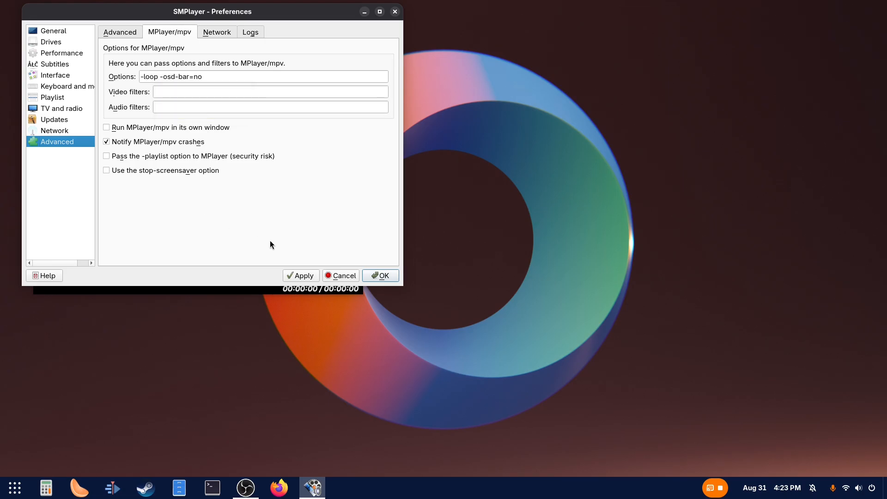
{"action": "left_click", "coordinate": [336, 276]}
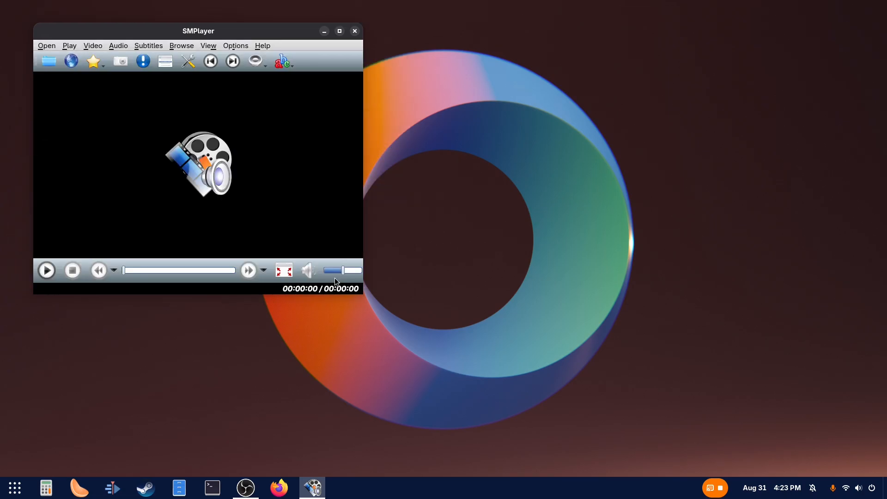
{"action": "left_click", "coordinate": [355, 31]}
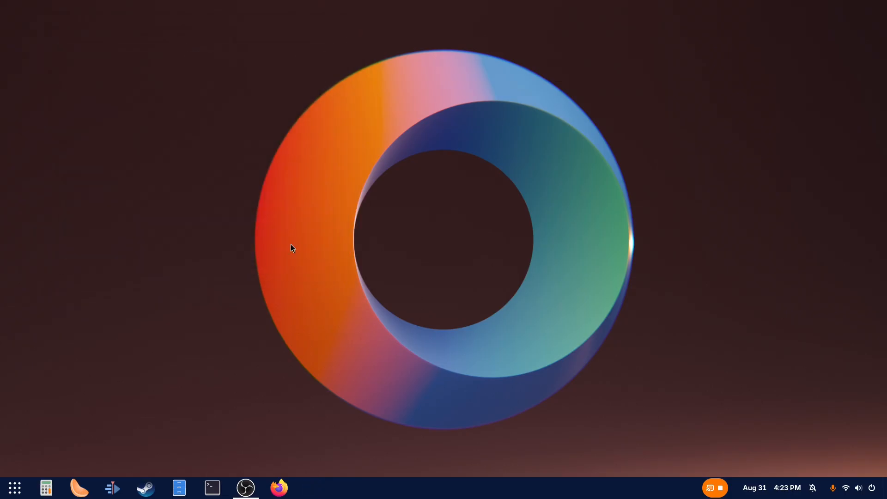
- Play USB formatting Tutorial.mp4 from the USB Formatting Tutorial folder in Videos, leave full screen, and close the player and file manager
{"action": "left_click", "coordinate": [179, 490]}
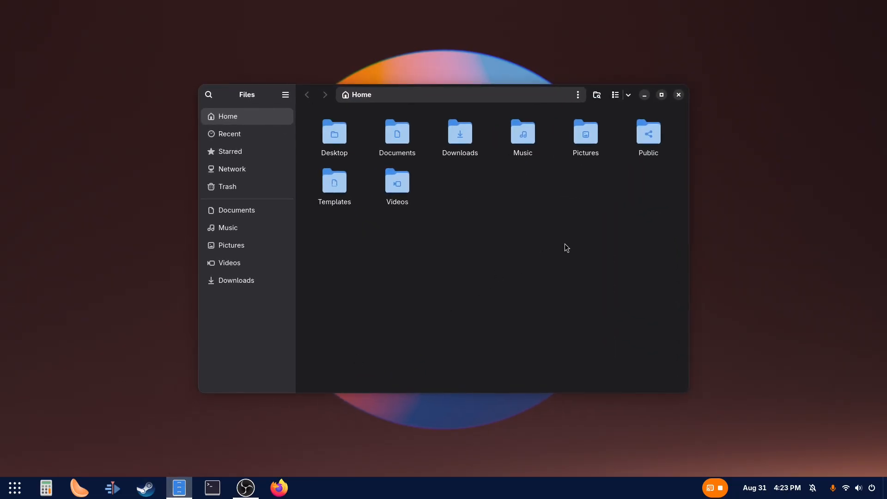
{"action": "double_click", "coordinate": [391, 190]}
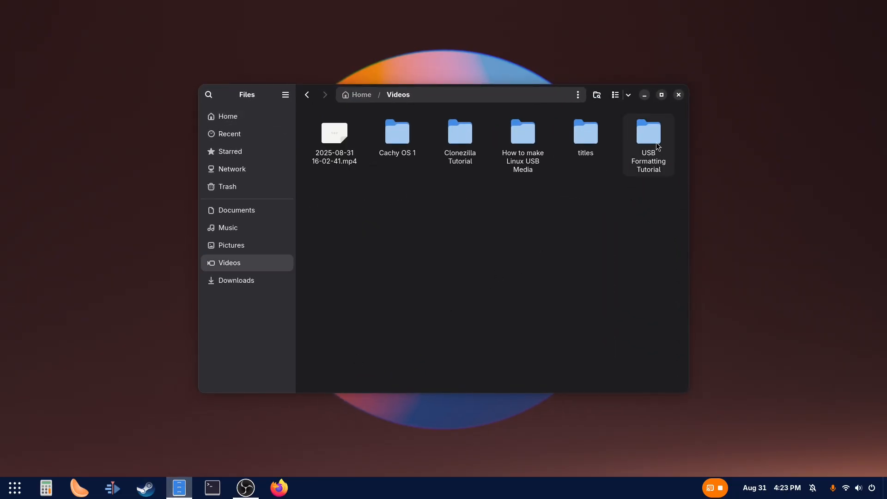
{"action": "double_click", "coordinate": [657, 146]}
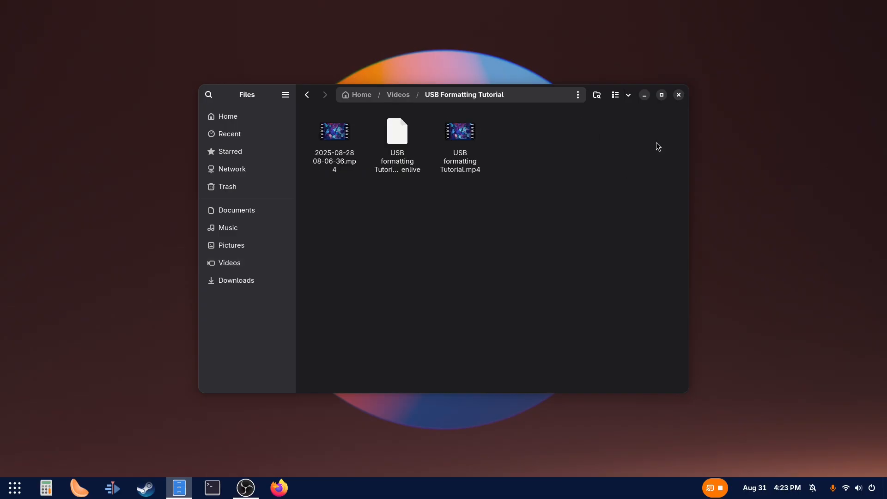
{"action": "double_click", "coordinate": [460, 132]}
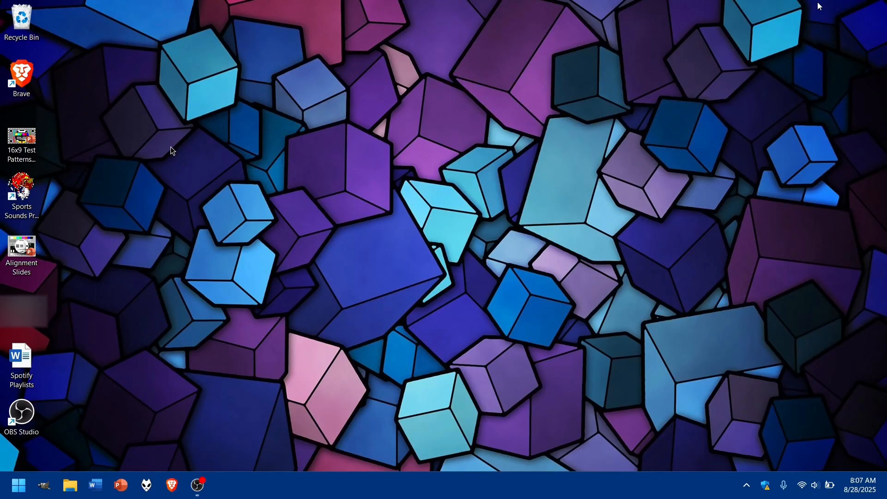
{"action": "key", "text": "Escape"}
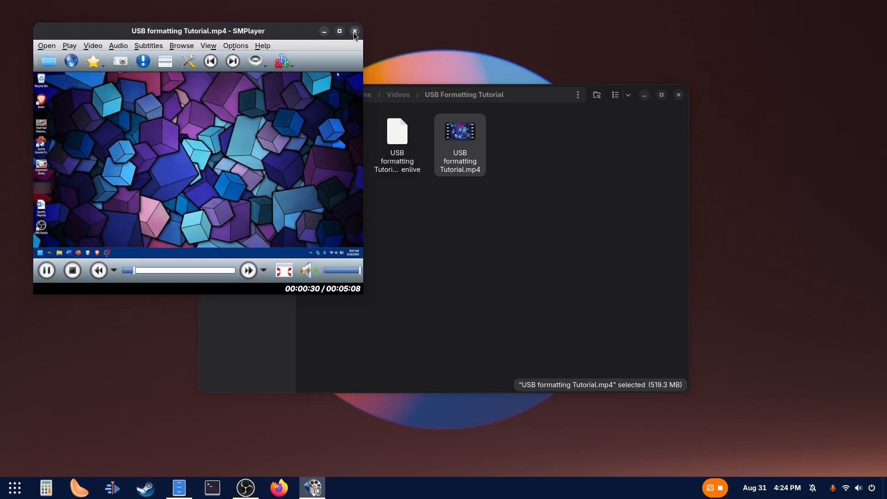
{"action": "left_click", "coordinate": [355, 31]}
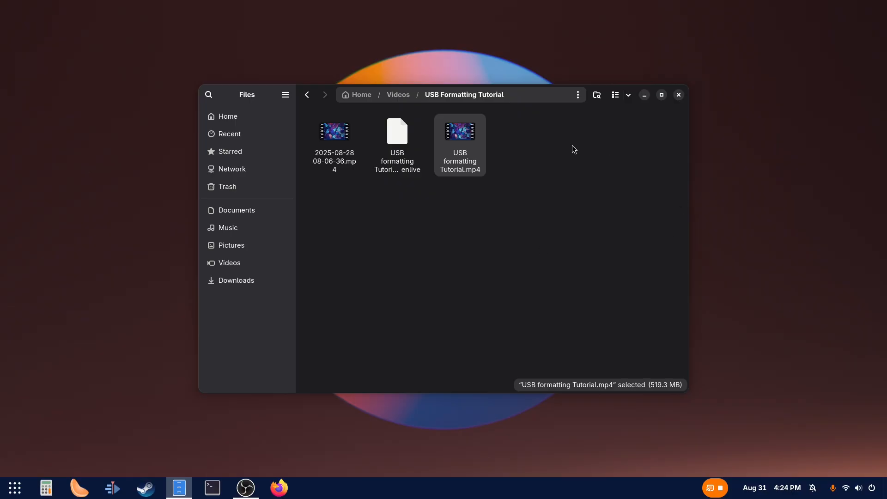
{"action": "left_click", "coordinate": [679, 95]}
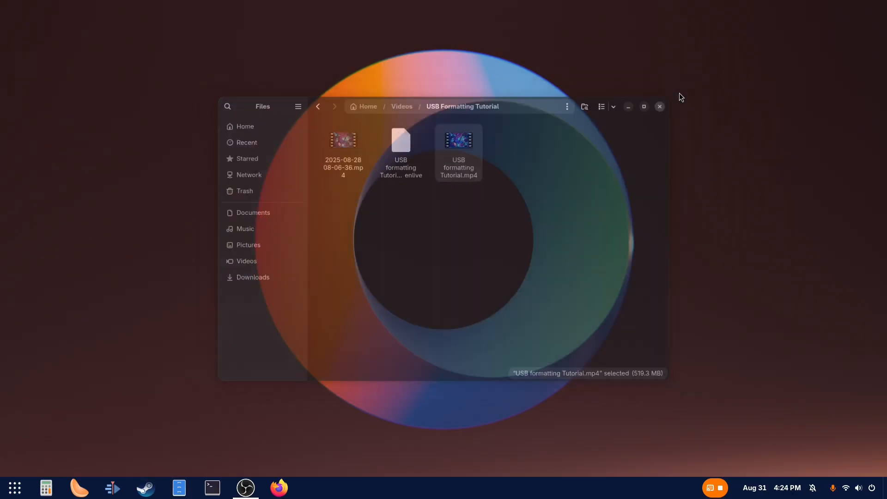
- Look through both pages of the installed applications overview and return to the first page
{"action": "mouse_move", "coordinate": [245, 487]}
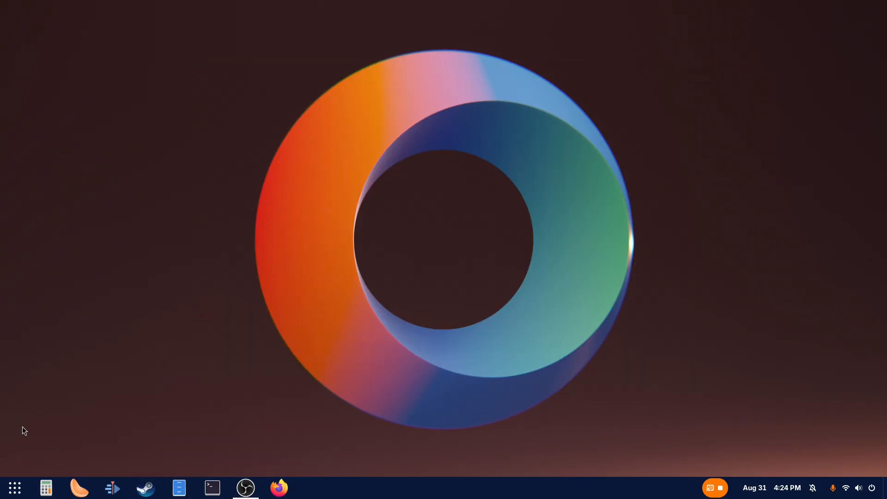
{"action": "left_click", "coordinate": [13, 490]}
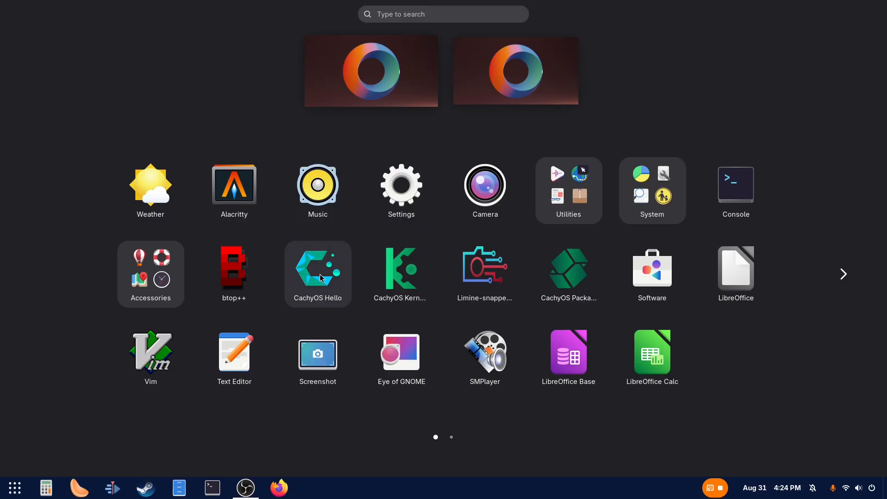
{"action": "scroll", "coordinate": [320, 276], "scroll_direction": "down", "scroll_amount": 1}
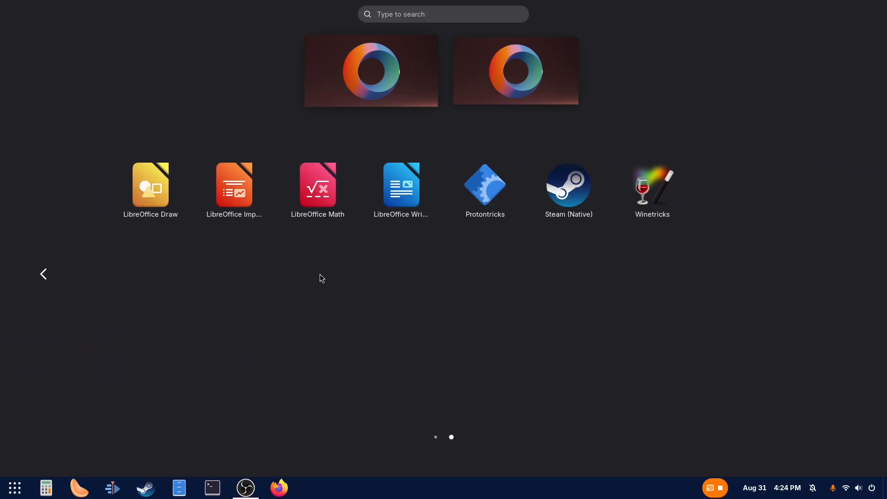
{"action": "scroll", "coordinate": [319, 275], "scroll_direction": "up", "scroll_amount": 1}
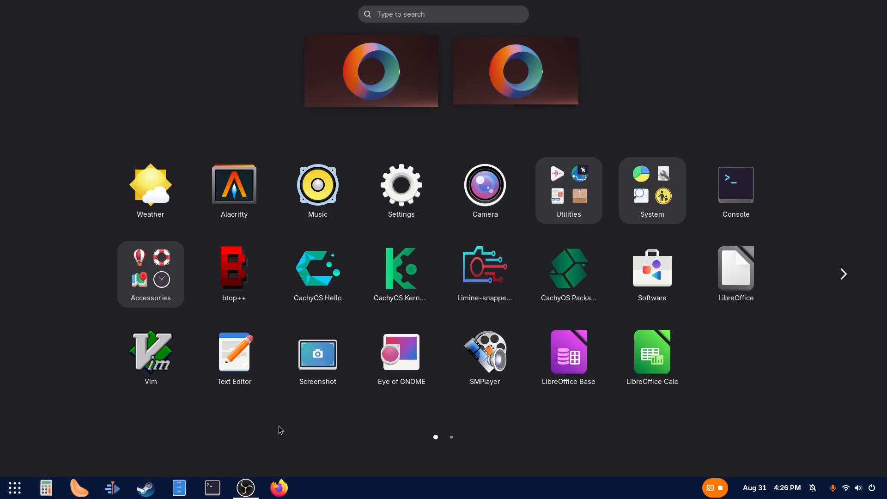
{"action": "mouse_move", "coordinate": [248, 491]}
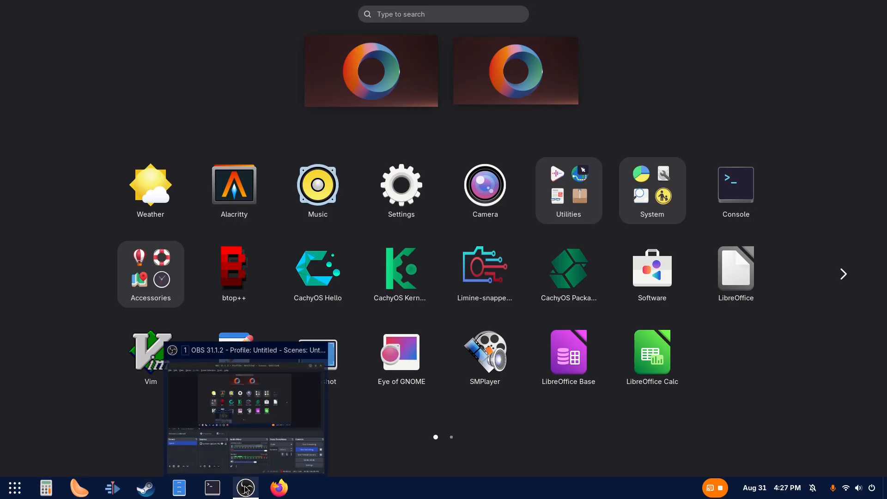